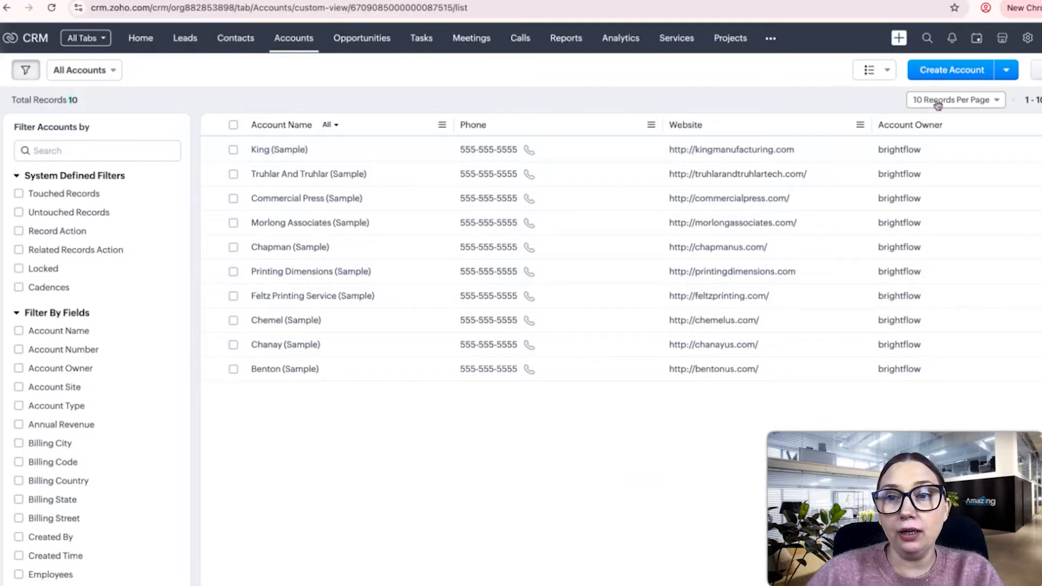
Step: Set the accounts list to show 50 records per page
{"action": "left_click", "coordinate": [977, 100]}
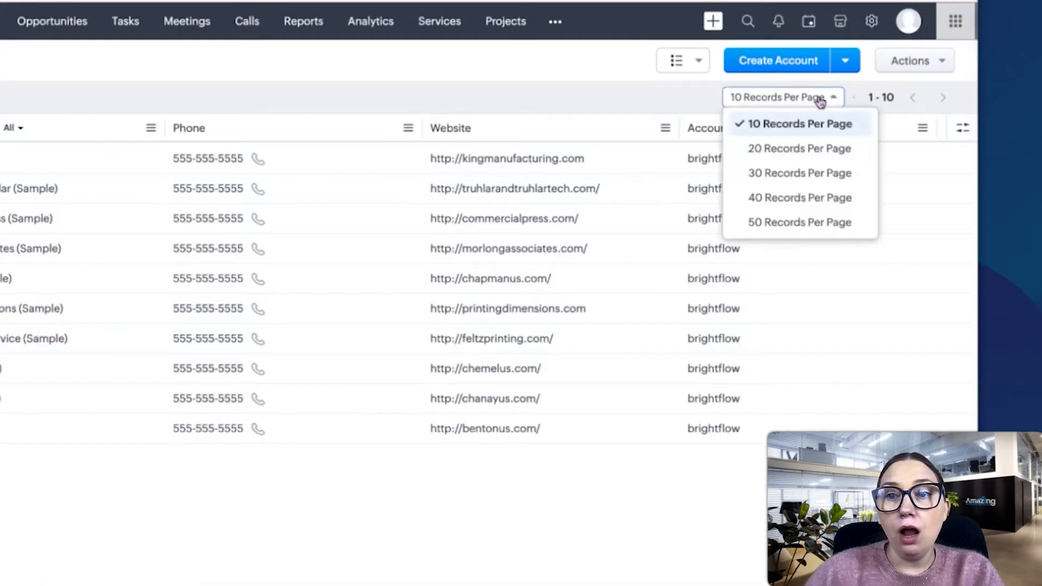
{"action": "left_click", "coordinate": [813, 223]}
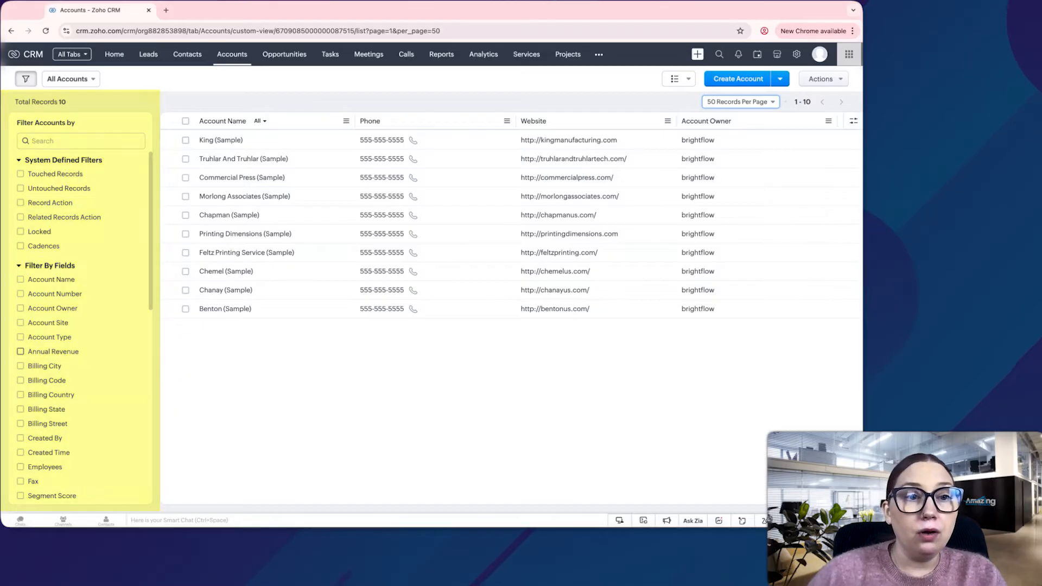
Step: Open the King (Sample) account, review its account and address information, and return to the accounts list
{"action": "left_click", "coordinate": [229, 140]}
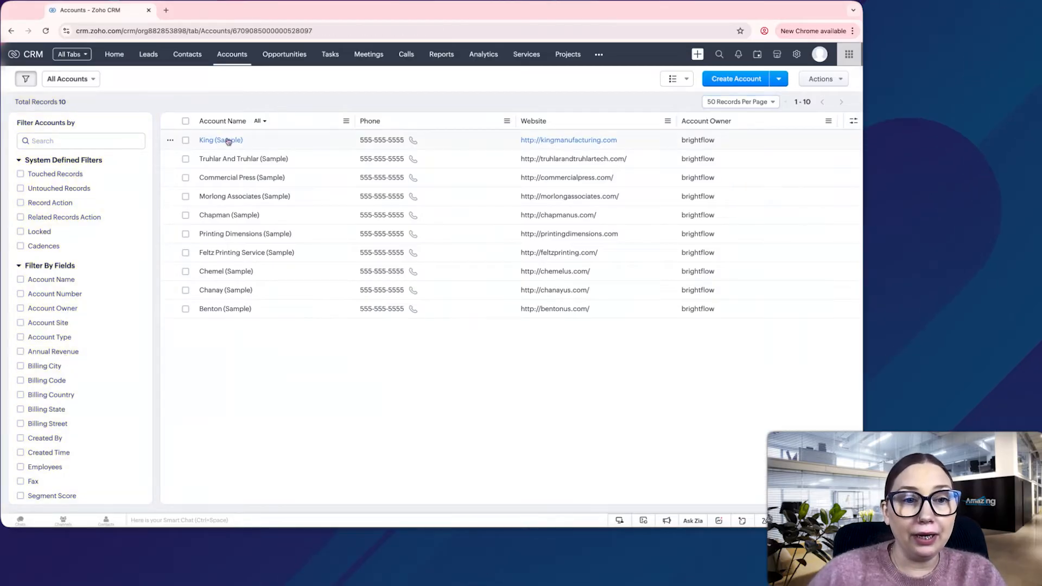
{"action": "scroll", "coordinate": [287, 336], "scroll_direction": "down", "scroll_amount": 5}
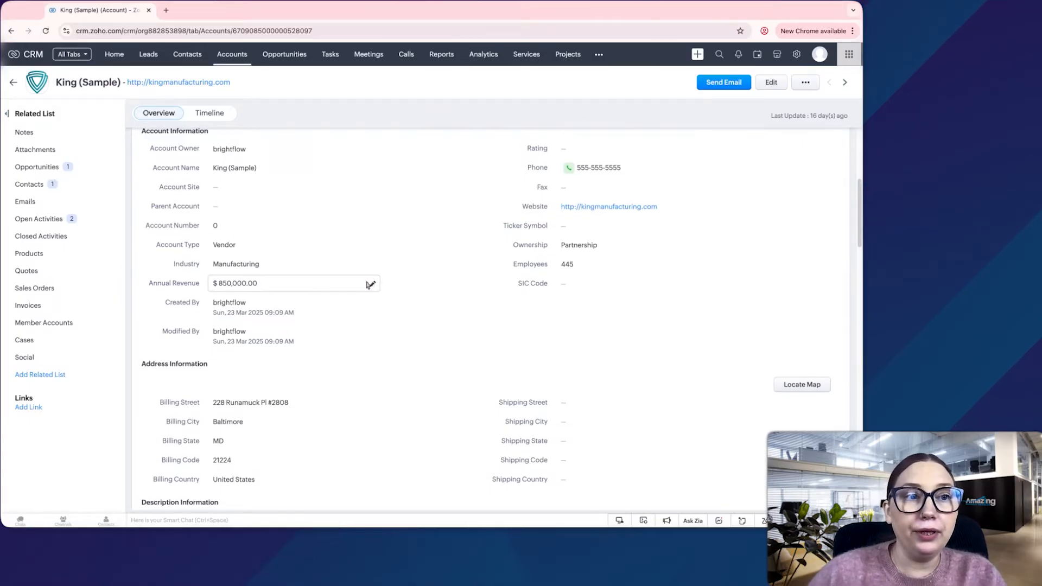
{"action": "left_click", "coordinate": [16, 86]}
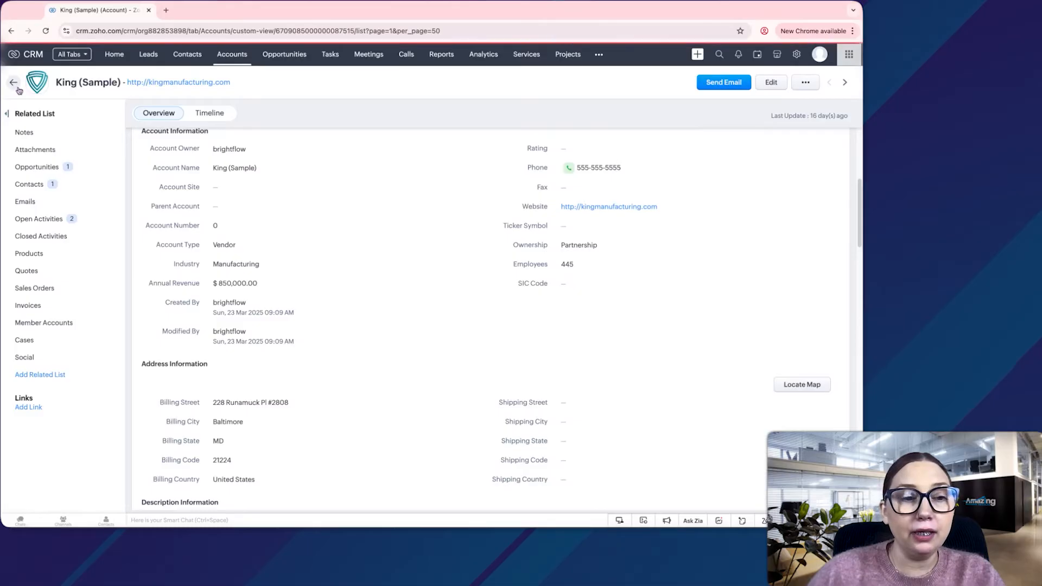
Step: Look through the system-defined and field-based filters available for accounts
{"action": "scroll", "coordinate": [66, 358], "scroll_direction": "down", "scroll_amount": 1}
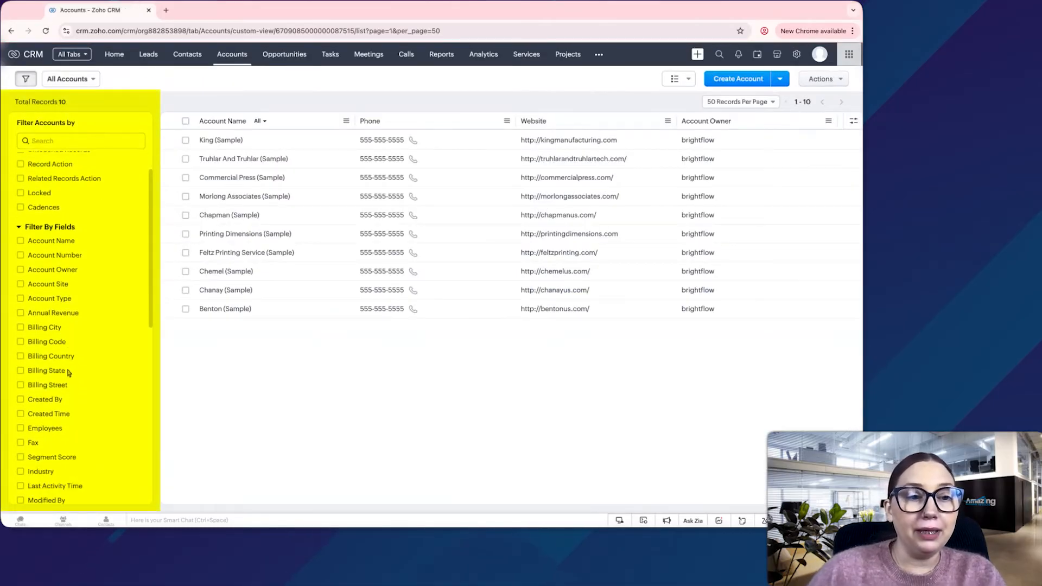
{"action": "scroll", "coordinate": [55, 348], "scroll_direction": "down", "scroll_amount": 2}
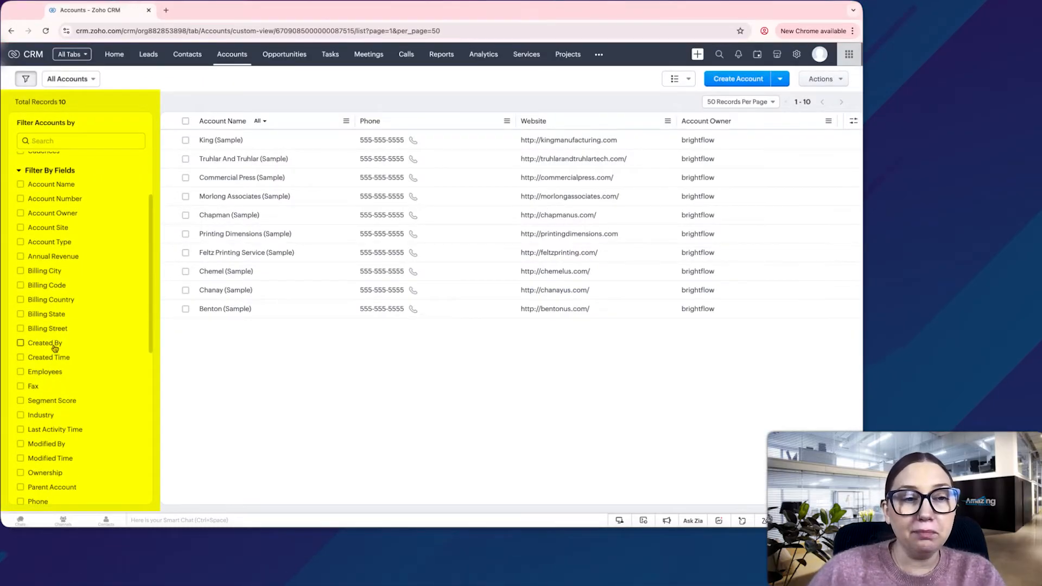
{"action": "scroll", "coordinate": [54, 364], "scroll_direction": "up", "scroll_amount": 3}
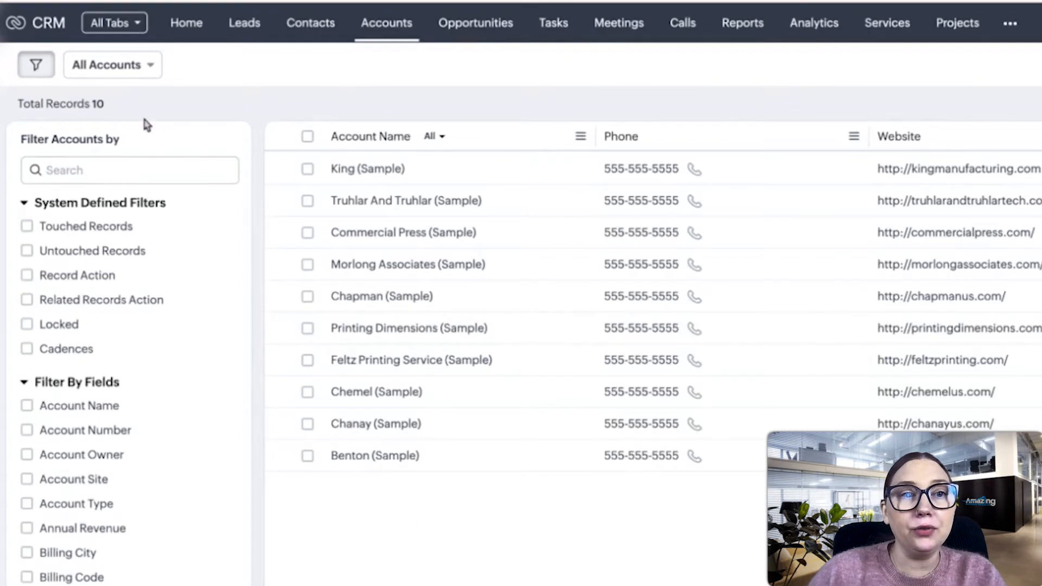
Step: Switch the accounts list to the My Accounts view
{"action": "left_click", "coordinate": [105, 70]}
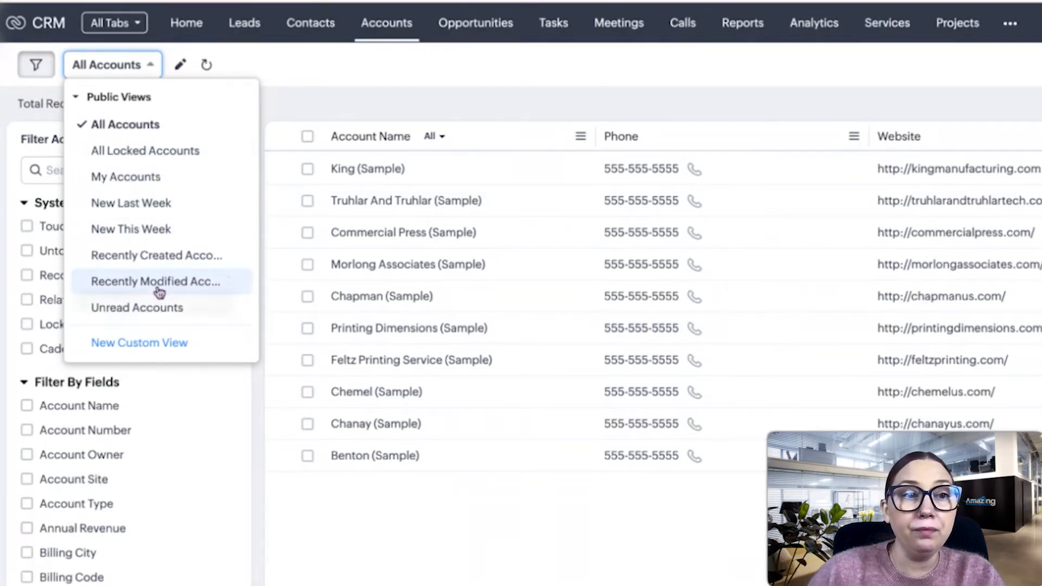
{"action": "left_click", "coordinate": [143, 184]}
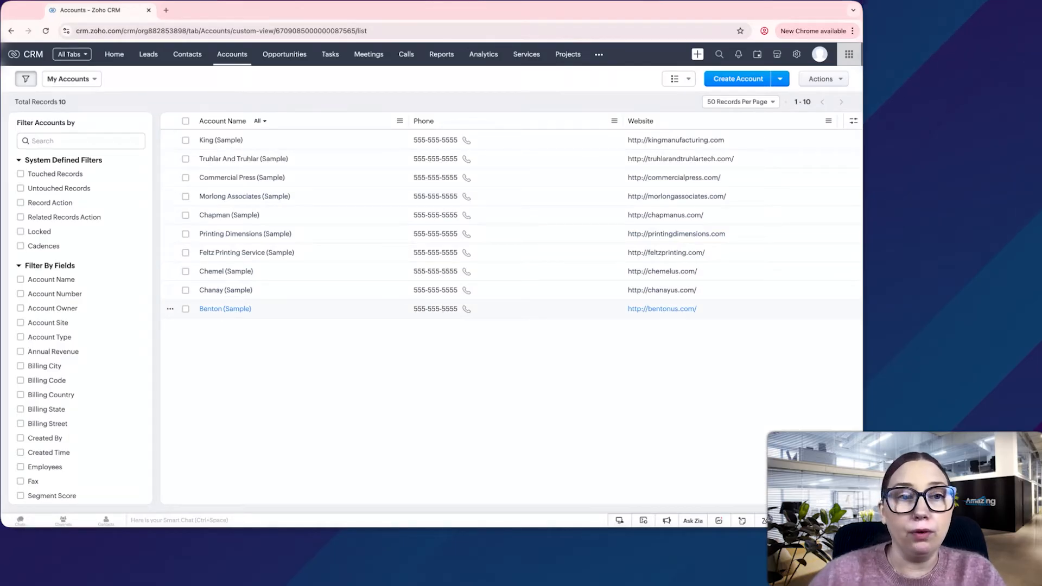
{"action": "left_click", "coordinate": [68, 79]}
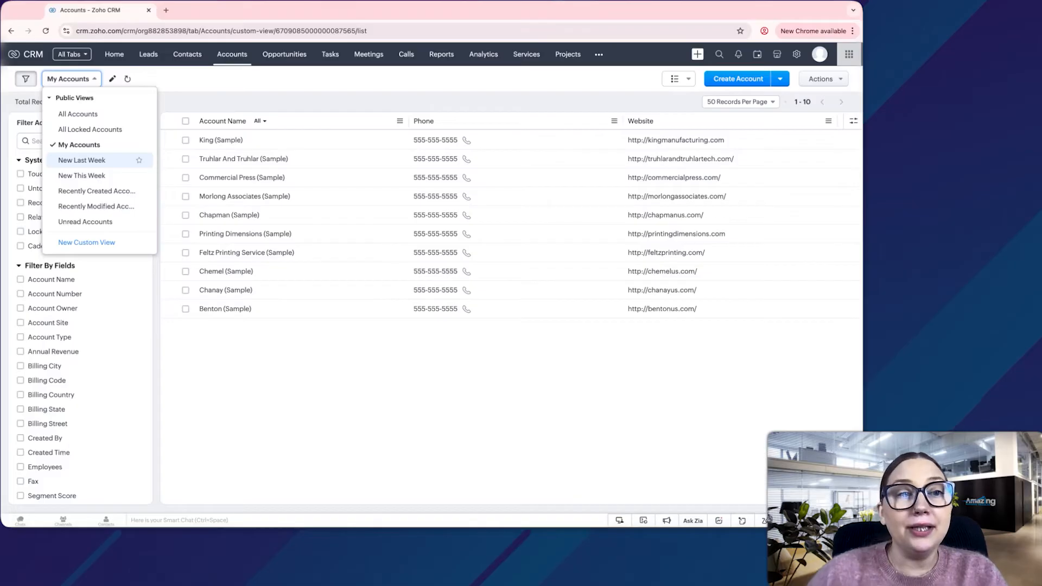
{"action": "left_click", "coordinate": [129, 372]}
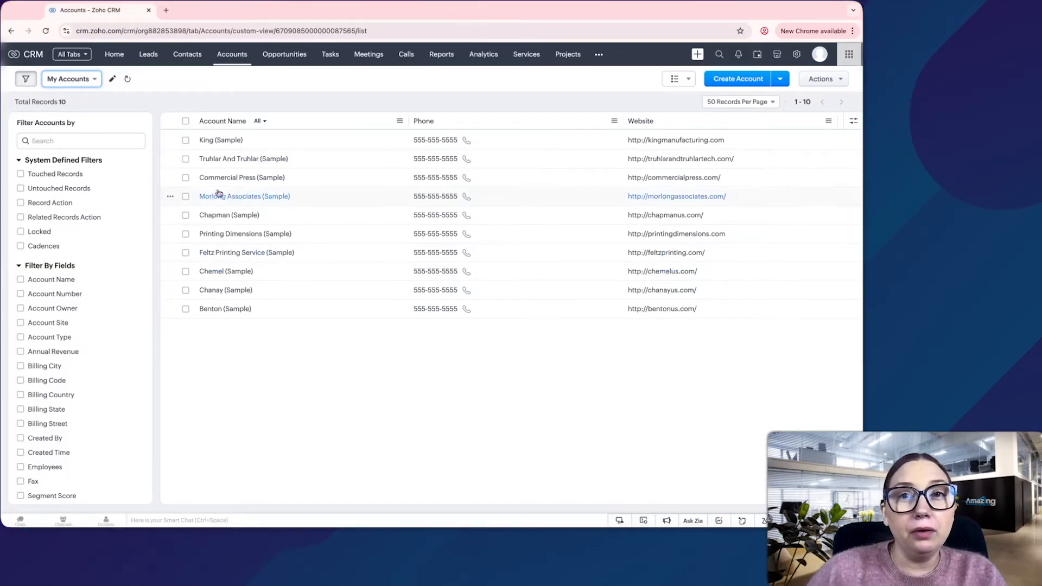
Step: Start a new custom view for accounts and name it "Accounts in My Territory"
{"action": "left_click", "coordinate": [82, 79]}
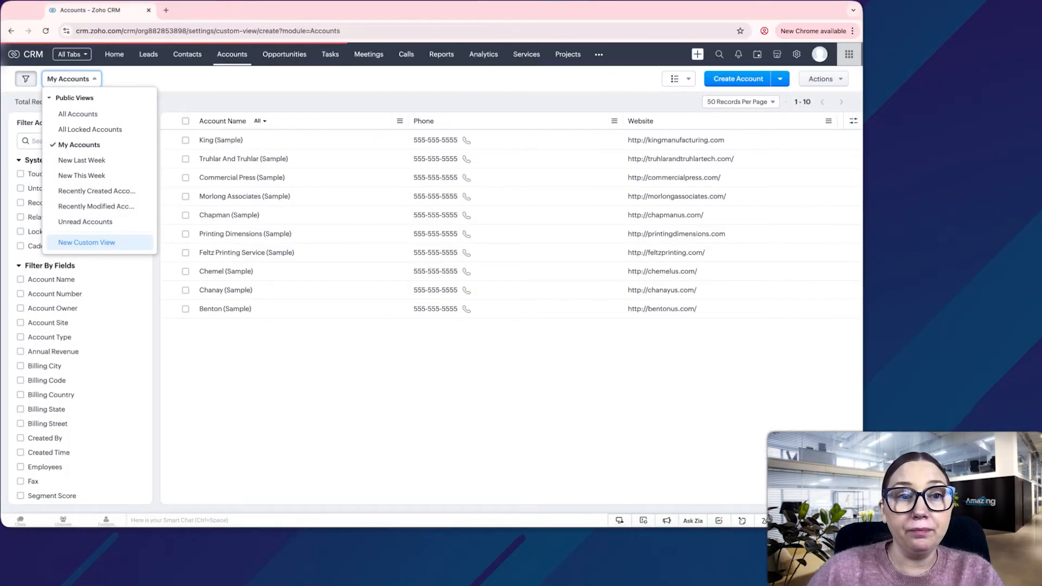
{"action": "left_click", "coordinate": [158, 347]}
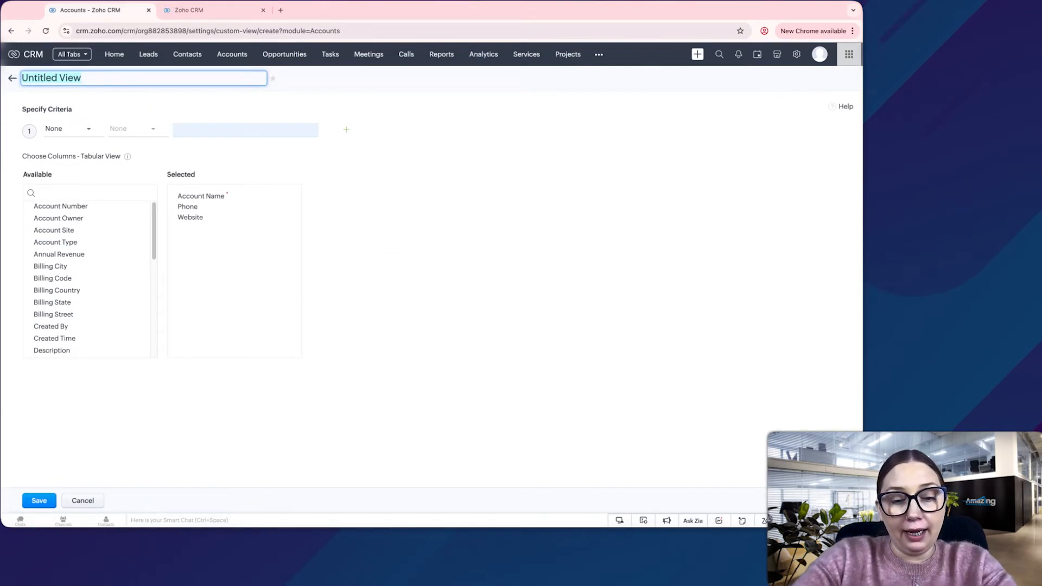
{"action": "type", "text": "Accounts "}
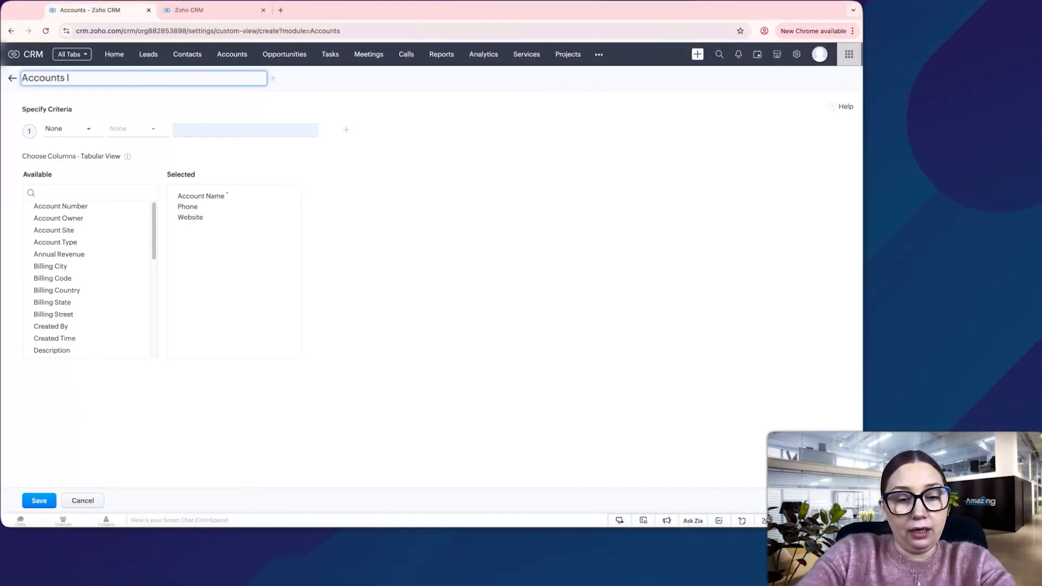
{"action": "type", "text": "in "}
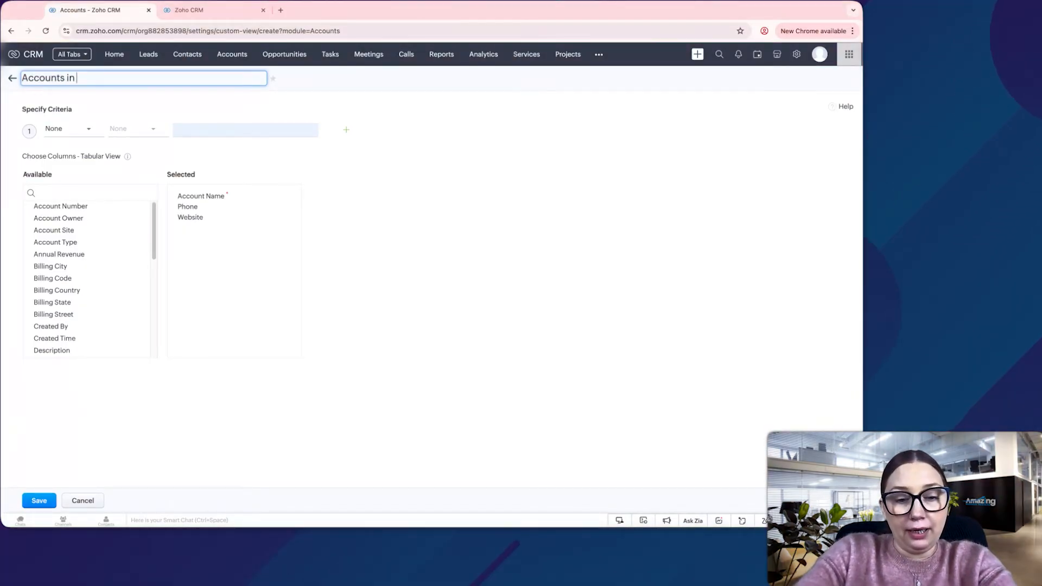
{"action": "type", "text": "My Terro"}
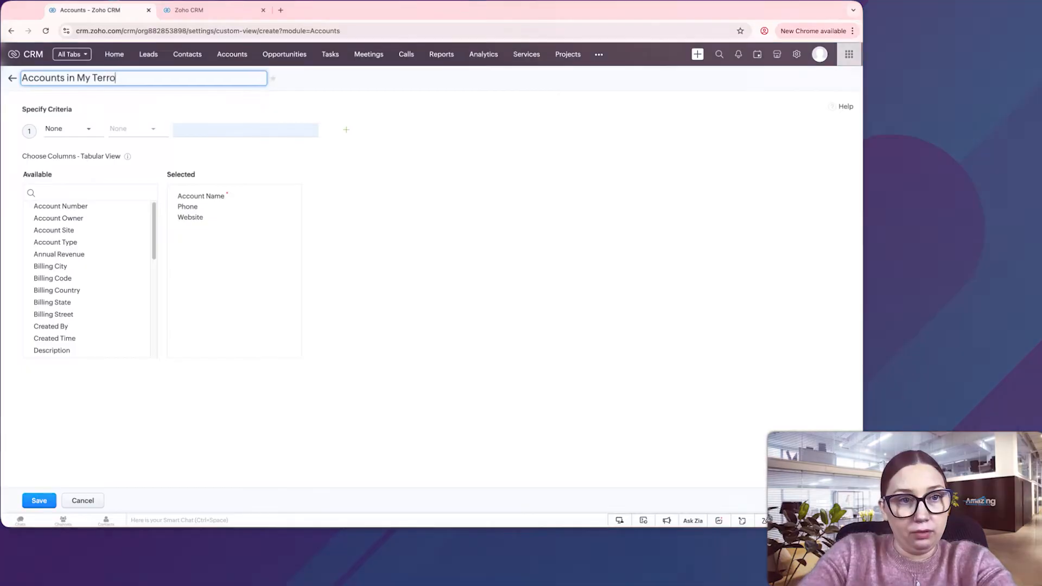
{"action": "key", "text": "BackSpace"}
{"action": "type", "text": "itory"}
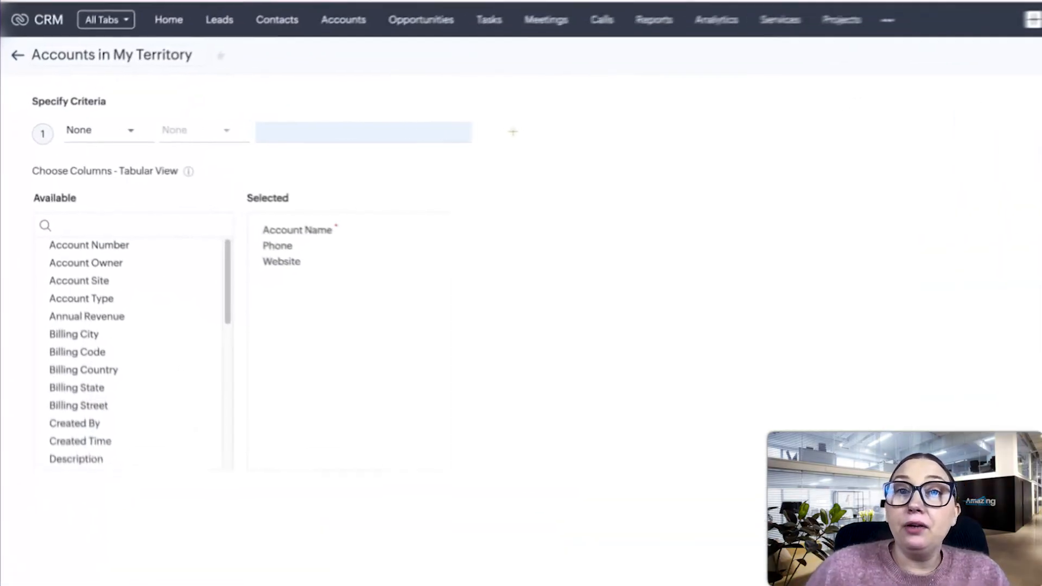
Step: Choose Shipping City as the field of the view's first criterion
{"action": "left_click", "coordinate": [110, 131]}
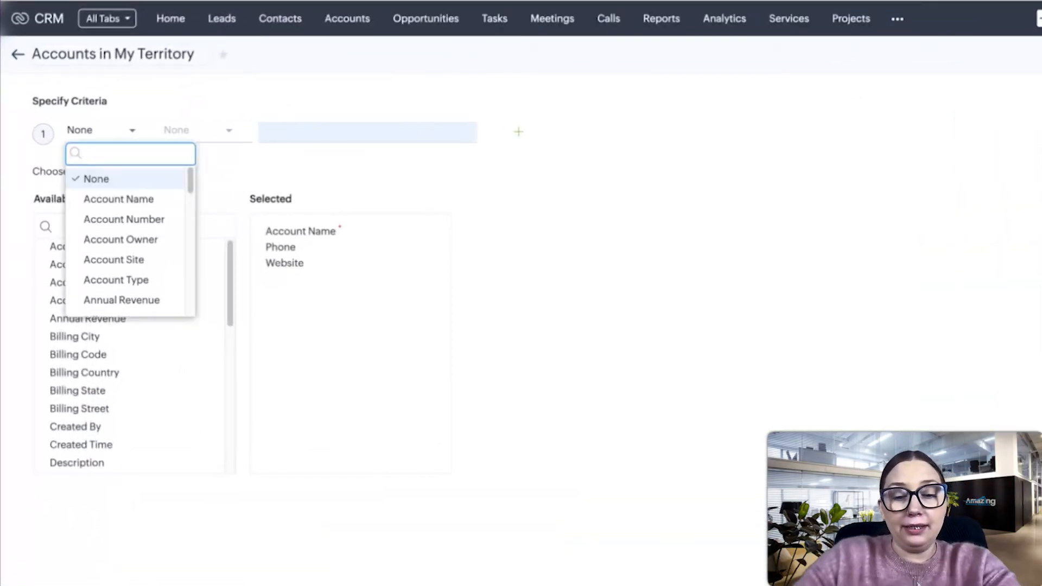
{"action": "type", "text": "ci"}
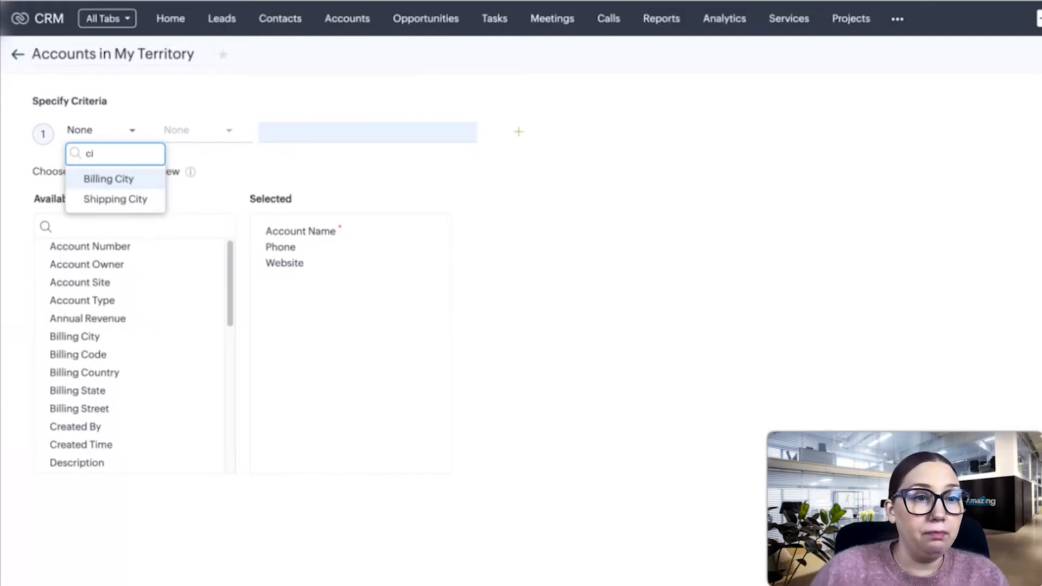
{"action": "key", "text": "Down"}
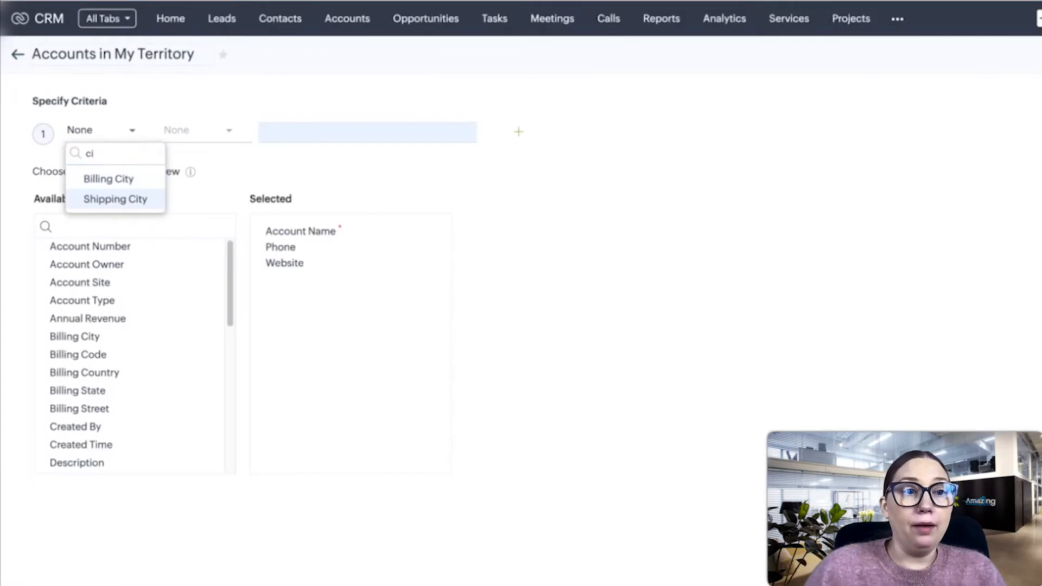
{"action": "key", "text": "Return"}
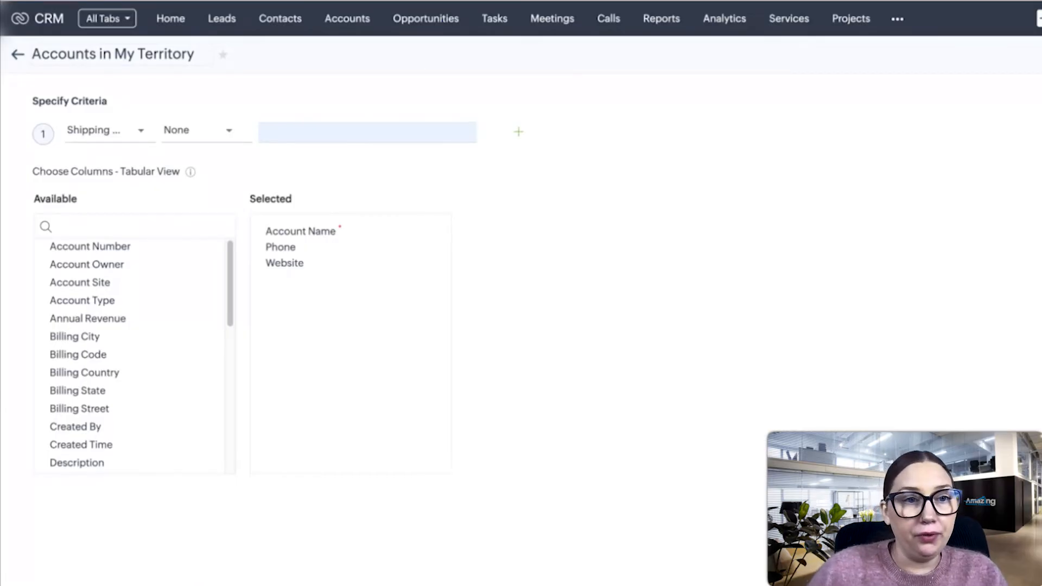
Step: Set the comparison operator of the view's first criterion to "is"
{"action": "left_click", "coordinate": [207, 131]}
{"action": "key", "text": "Down"}
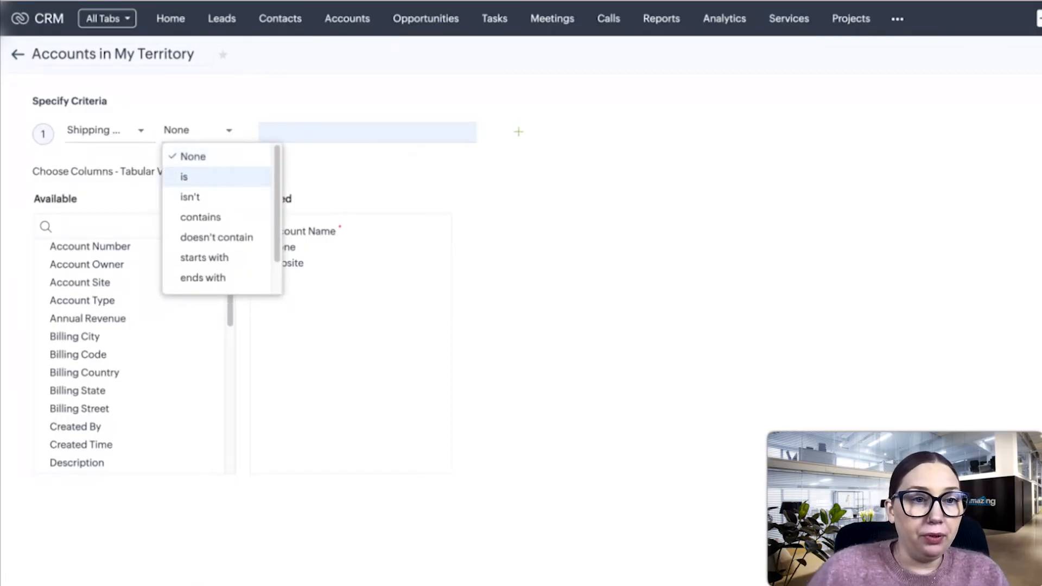
{"action": "key", "text": "Down"}
{"action": "key", "text": "Down"}
{"action": "key", "text": "Up"}
{"action": "key", "text": "Up"}
{"action": "key", "text": "Return"}
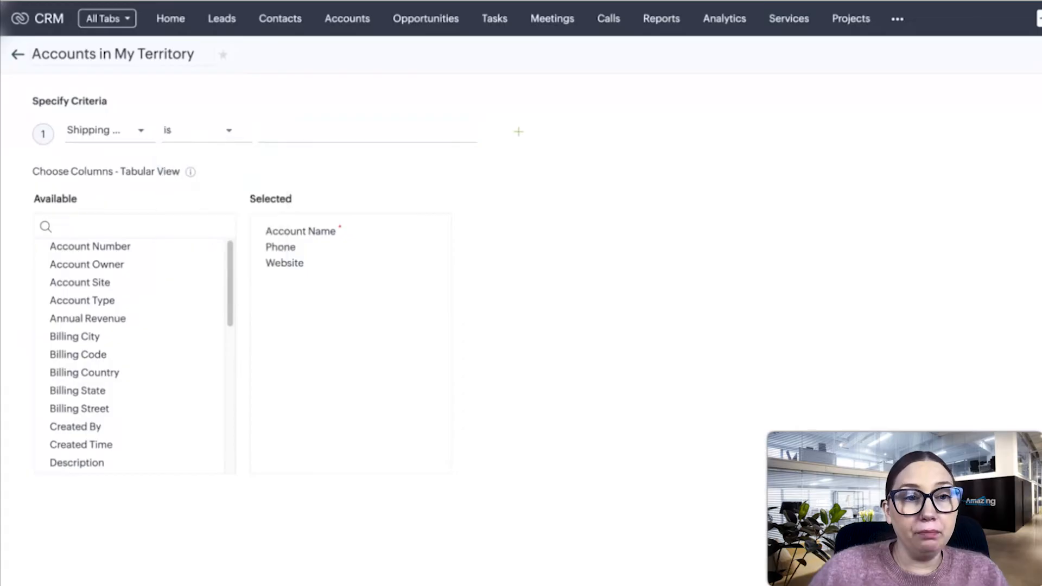
{"action": "left_click", "coordinate": [207, 131]}
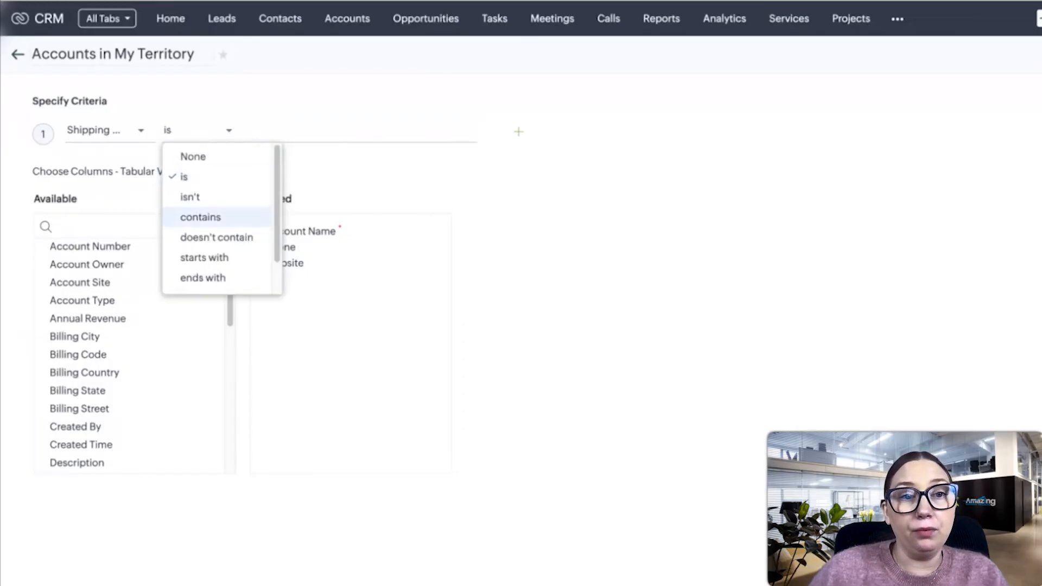
{"action": "left_click", "coordinate": [325, 133]}
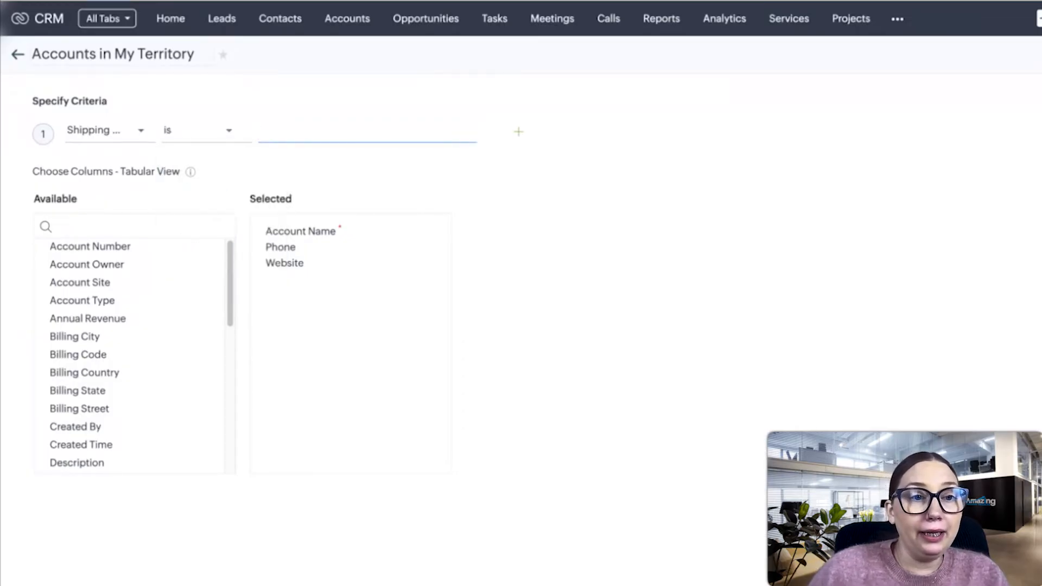
Step: Change the first criterion's field to Tag and choose Construction as its value
{"action": "left_click", "coordinate": [110, 131]}
{"action": "scroll", "coordinate": [126, 182], "scroll_direction": "down", "scroll_amount": 3}
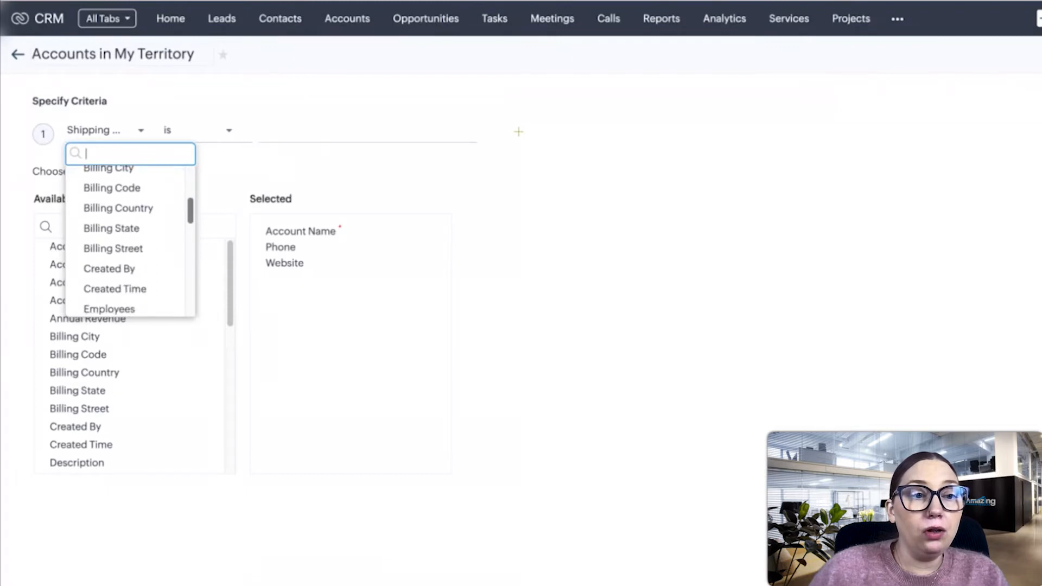
{"action": "scroll", "coordinate": [126, 238], "scroll_direction": "down", "scroll_amount": 7}
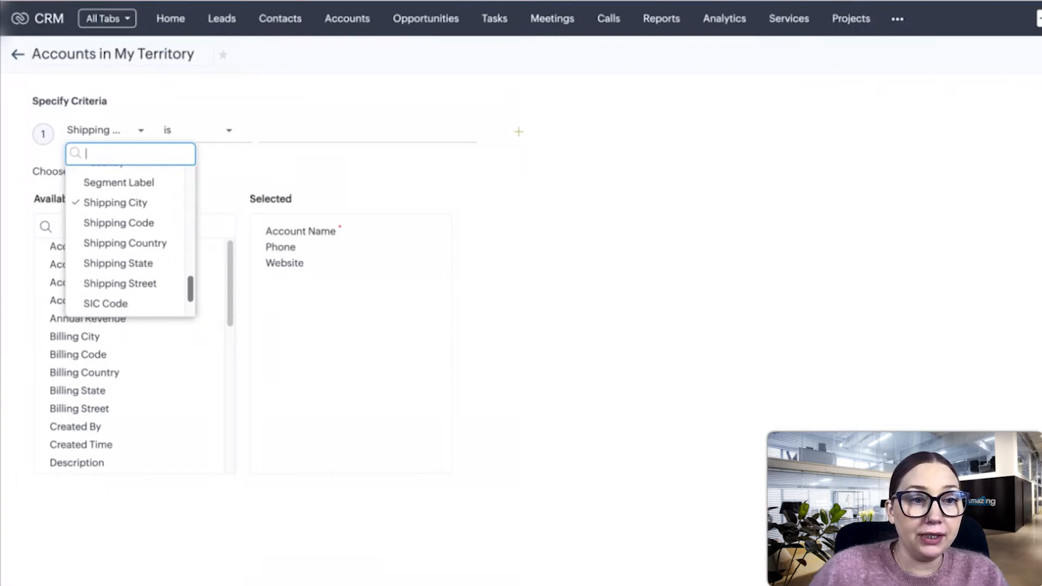
{"action": "scroll", "coordinate": [126, 239], "scroll_direction": "down", "scroll_amount": 2}
{"action": "scroll", "coordinate": [126, 294], "scroll_direction": "up", "scroll_amount": 2}
{"action": "scroll", "coordinate": [126, 299], "scroll_direction": "down", "scroll_amount": 2}
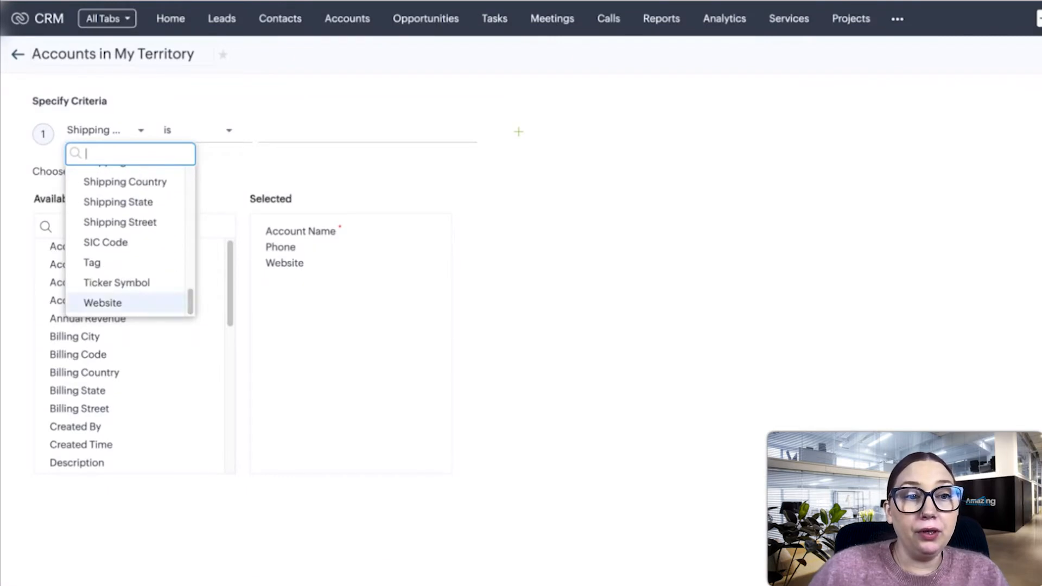
{"action": "left_click", "coordinate": [94, 263]}
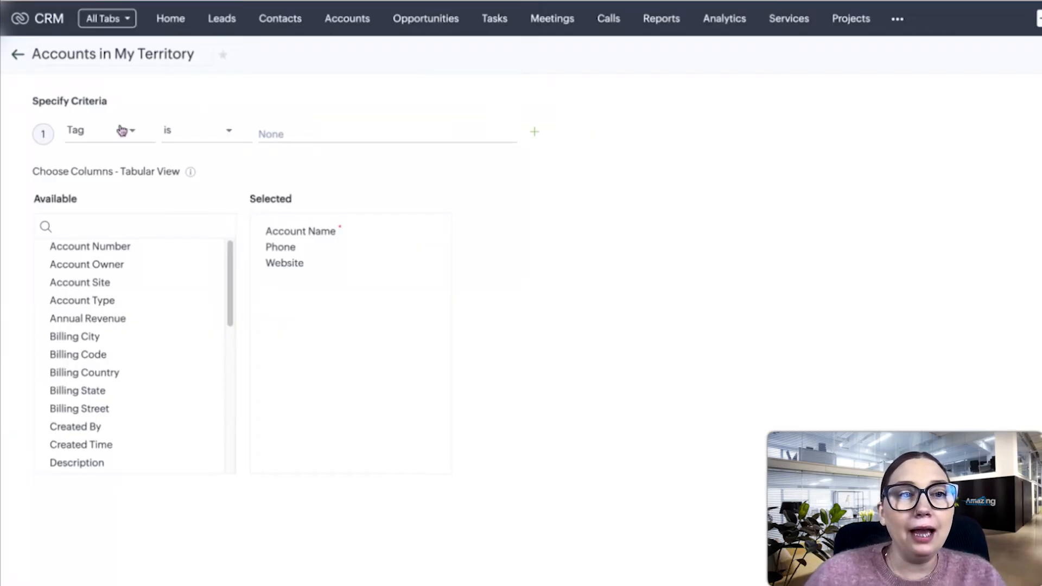
{"action": "left_click", "coordinate": [302, 133]}
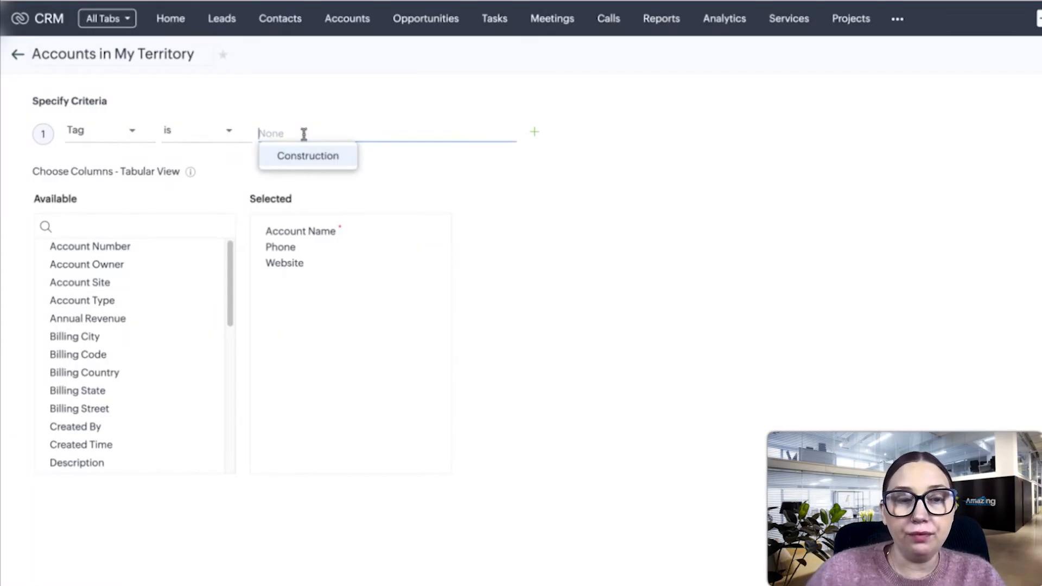
{"action": "left_click", "coordinate": [310, 156]}
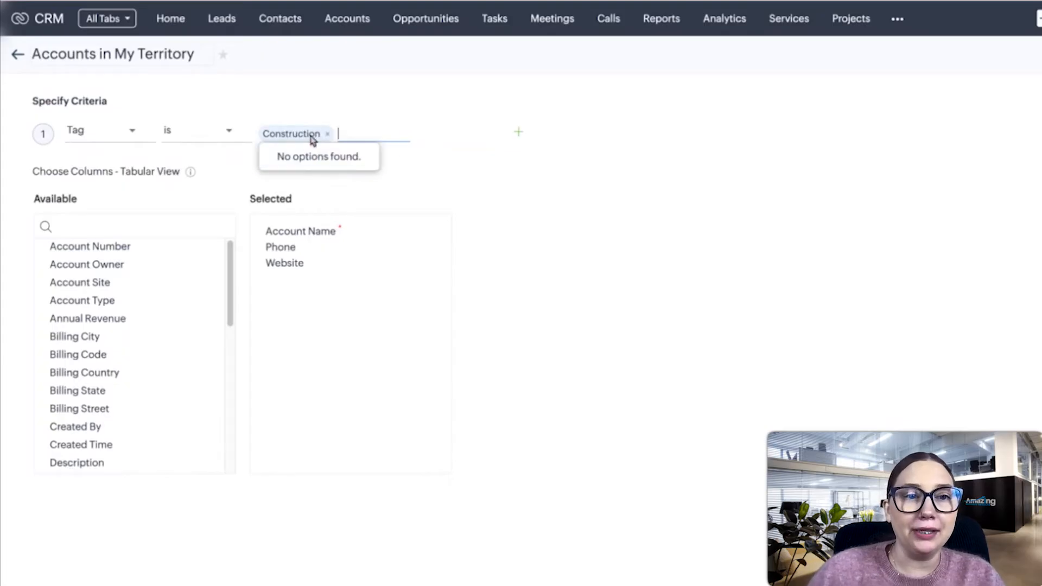
{"action": "left_click", "coordinate": [426, 170]}
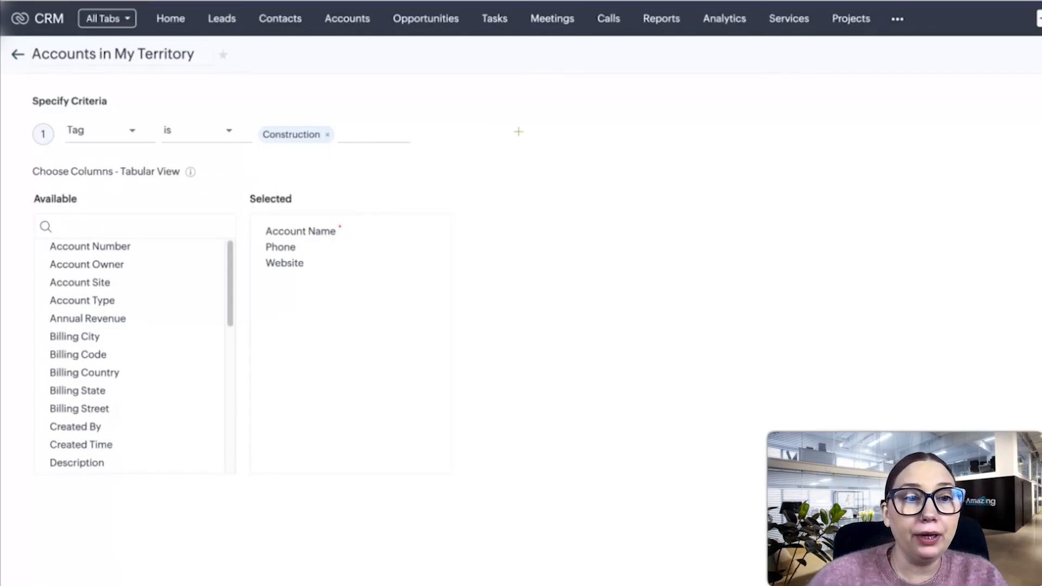
Step: Change the field of the view's first criterion to Account Type, with "is" as its comparison operator
{"action": "left_click", "coordinate": [334, 142]}
{"action": "left_click", "coordinate": [154, 138]}
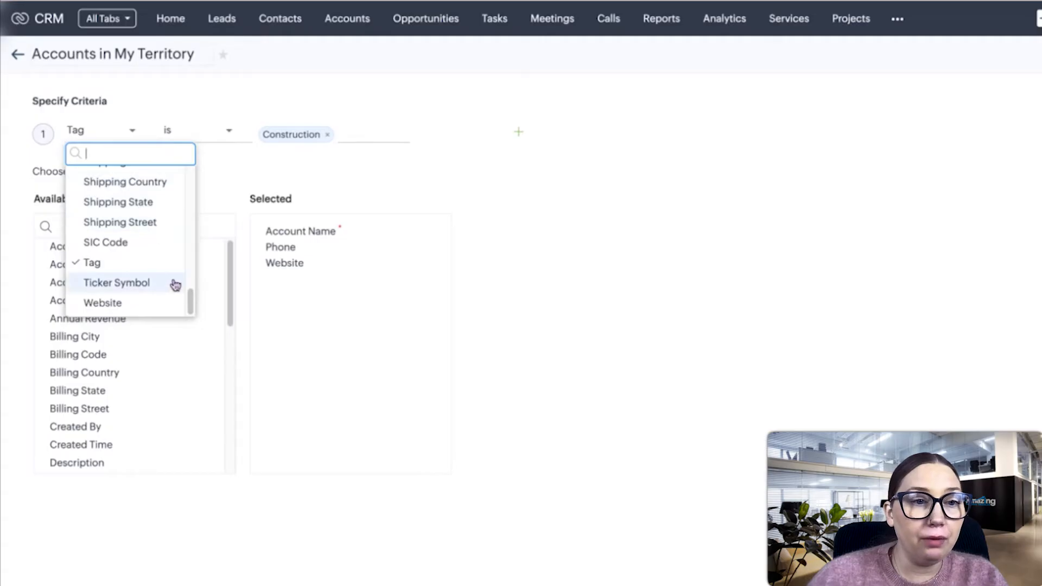
{"action": "scroll", "coordinate": [191, 302], "scroll_direction": "up", "scroll_amount": 3}
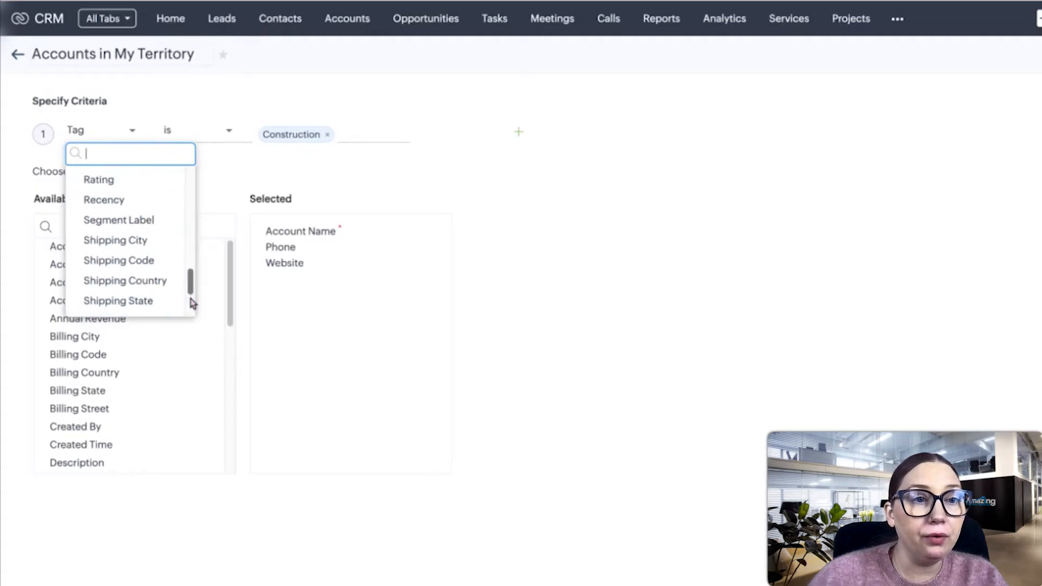
{"action": "scroll", "coordinate": [192, 302], "scroll_direction": "up", "scroll_amount": 4}
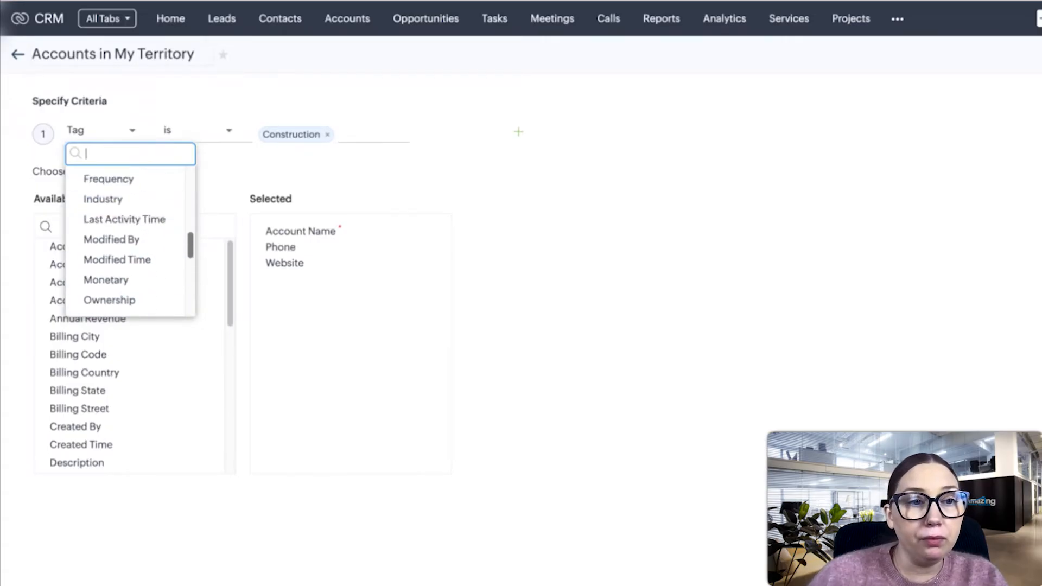
{"action": "scroll", "coordinate": [130, 239], "scroll_direction": "up", "scroll_amount": 5}
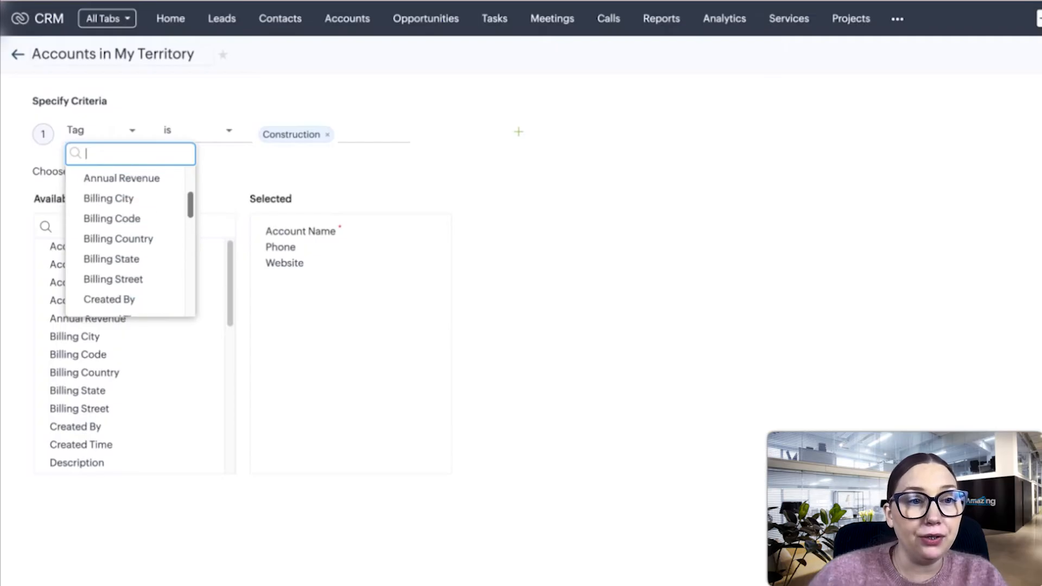
{"action": "scroll", "coordinate": [145, 231], "scroll_direction": "up", "scroll_amount": 3}
{"action": "scroll", "coordinate": [145, 232], "scroll_direction": "down", "scroll_amount": 1}
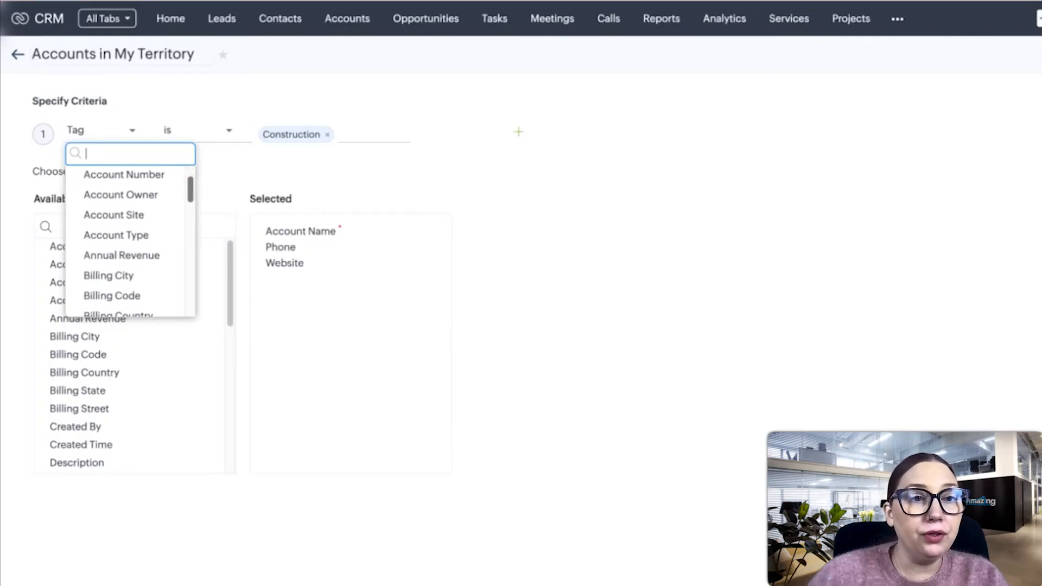
{"action": "left_click", "coordinate": [145, 231]}
{"action": "left_click", "coordinate": [214, 140]}
{"action": "left_click", "coordinate": [217, 177]}
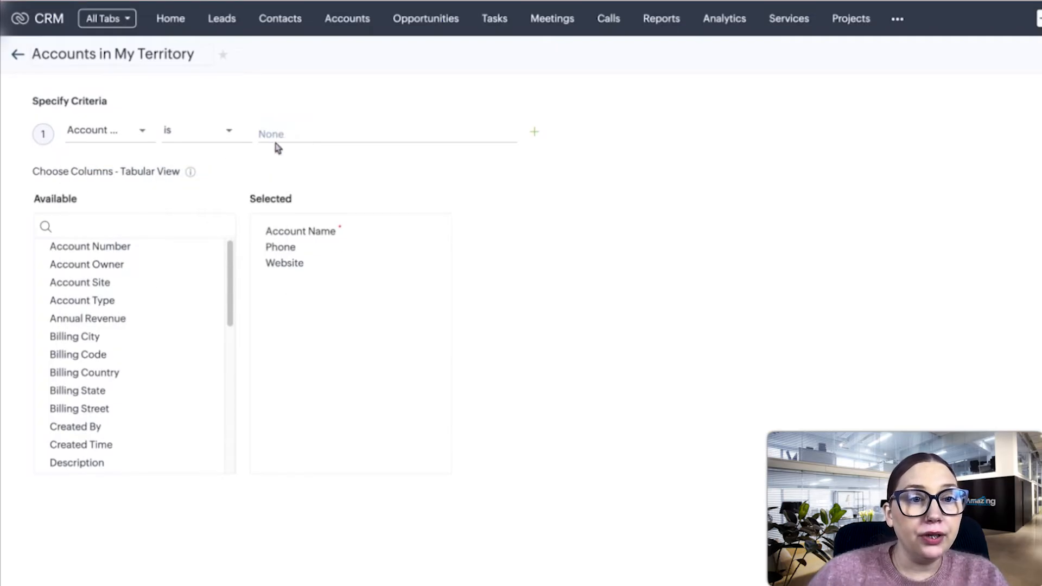
Step: Choose Distributor as the value of the Account Type criterion
{"action": "left_click", "coordinate": [278, 136]}
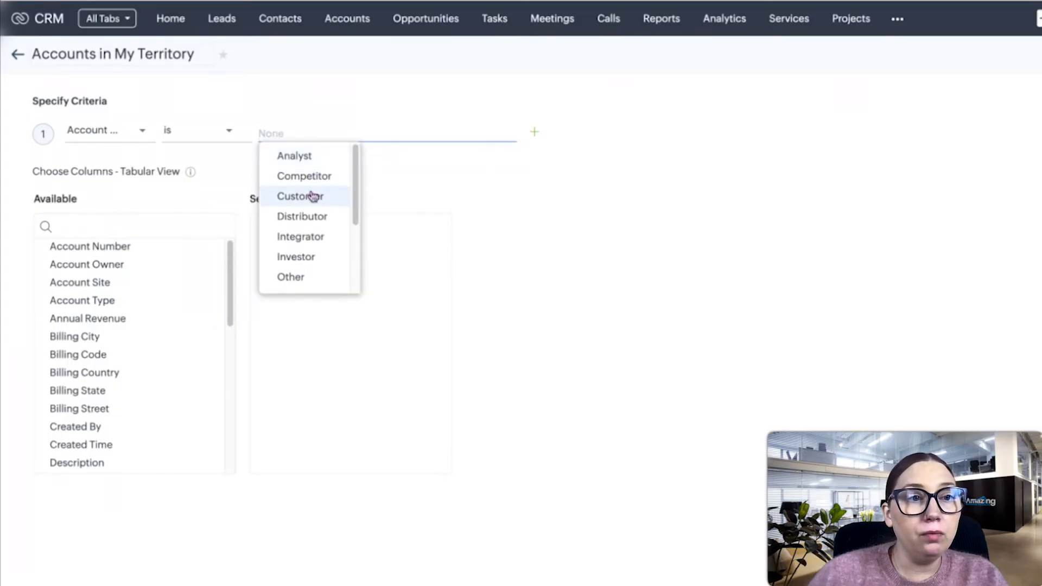
{"action": "left_click", "coordinate": [313, 216]}
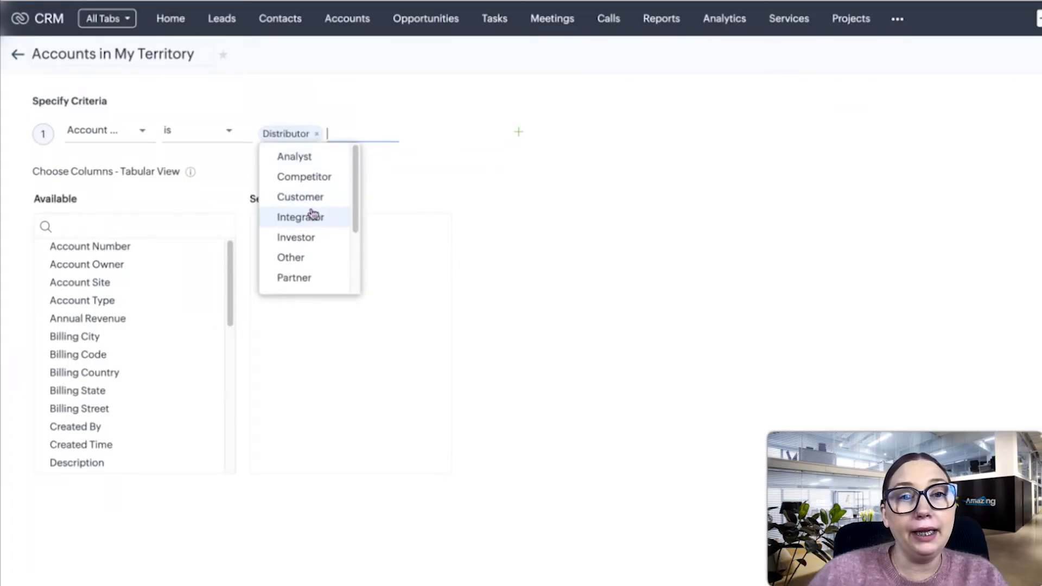
{"action": "left_click", "coordinate": [547, 222]}
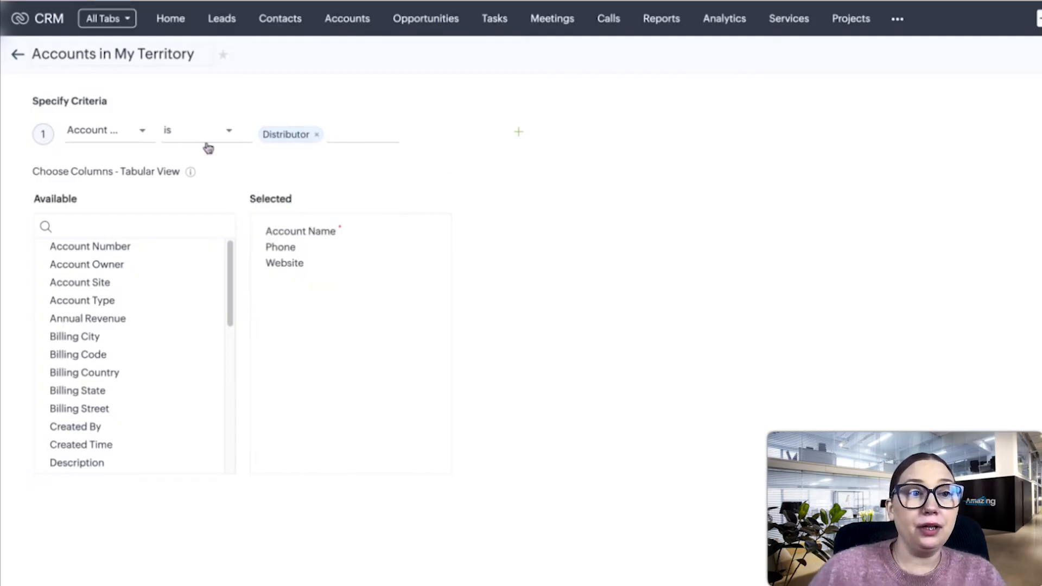
Step: Rename the custom view as "Distributors"
{"action": "left_click", "coordinate": [193, 53]}
{"action": "left_click_drag", "start_coordinate": [208, 55], "coordinate": [14, 61]}
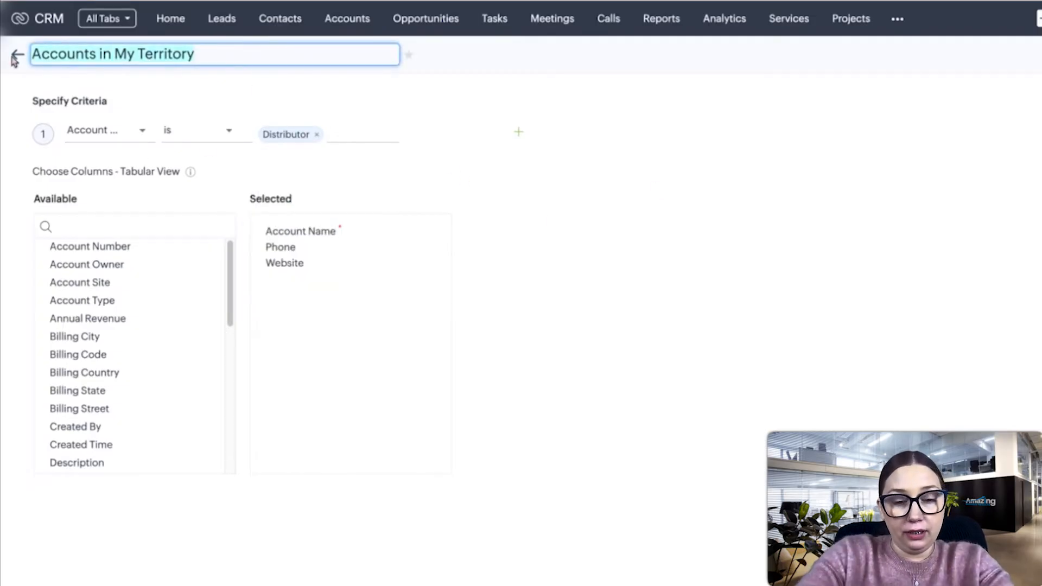
{"action": "type", "text": "Distributors"}
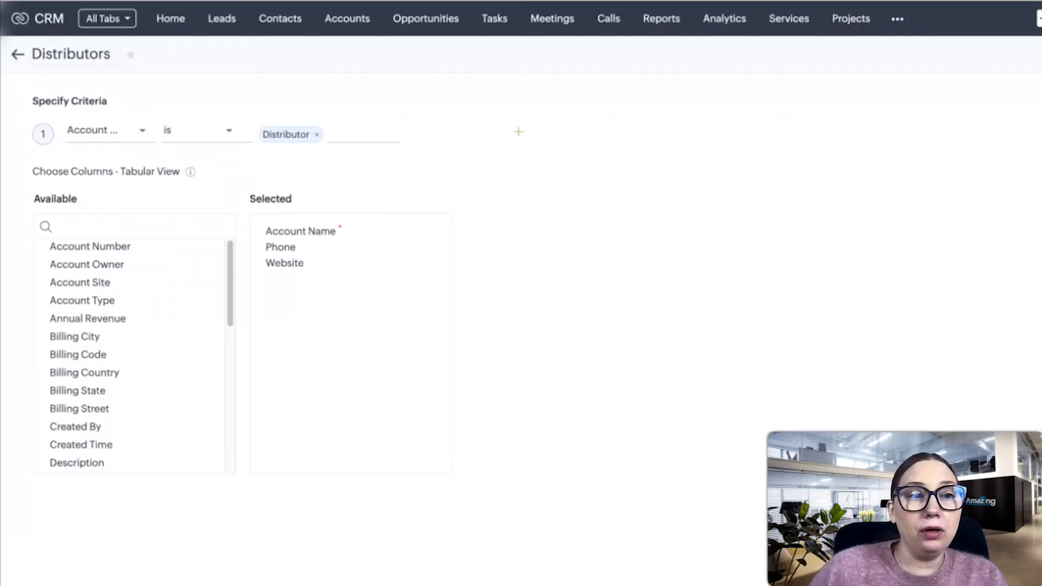
Step: Add a second criterion requiring that Billing City contains "west palm beach"
{"action": "left_click", "coordinate": [519, 131]}
{"action": "left_click", "coordinate": [129, 181]}
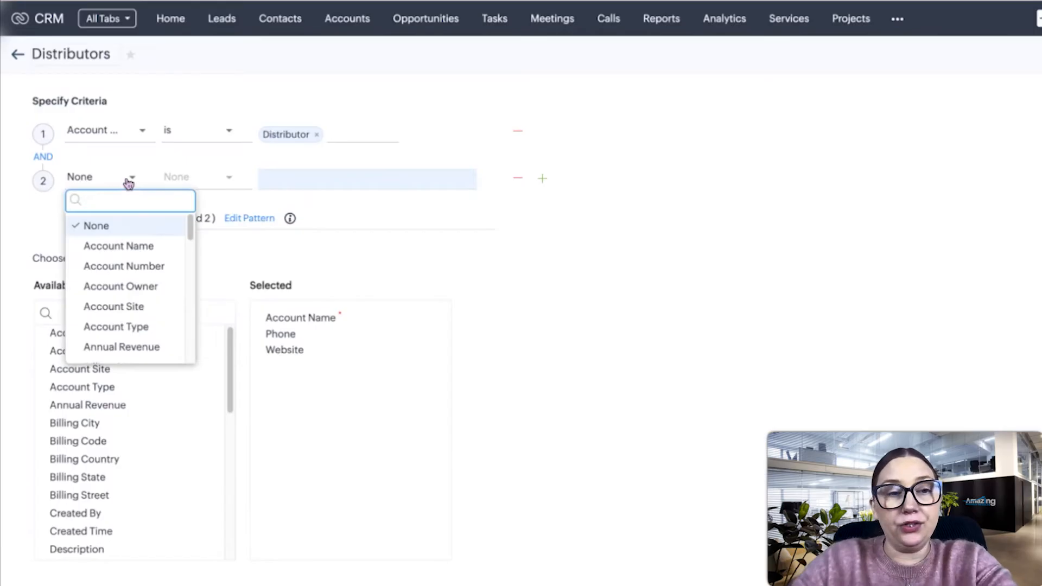
{"action": "type", "text": "city"}
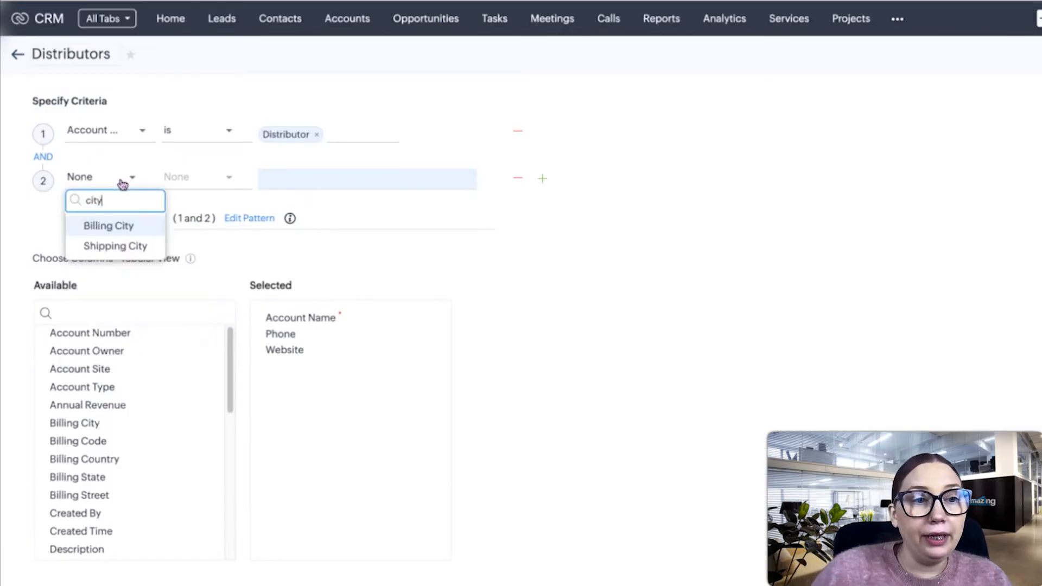
{"action": "left_click", "coordinate": [138, 232]}
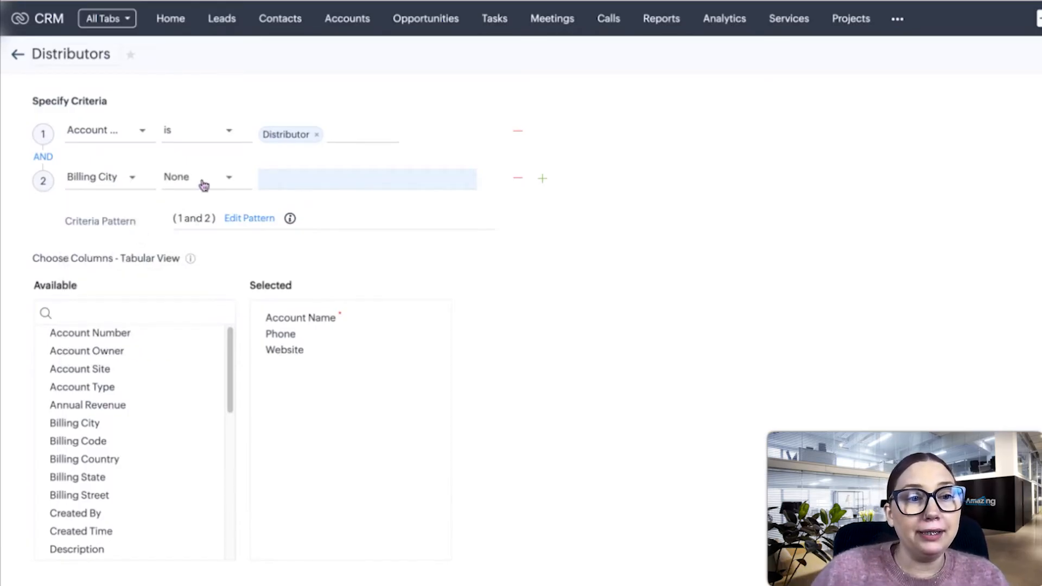
{"action": "left_click", "coordinate": [204, 181]}
{"action": "left_click", "coordinate": [200, 264]}
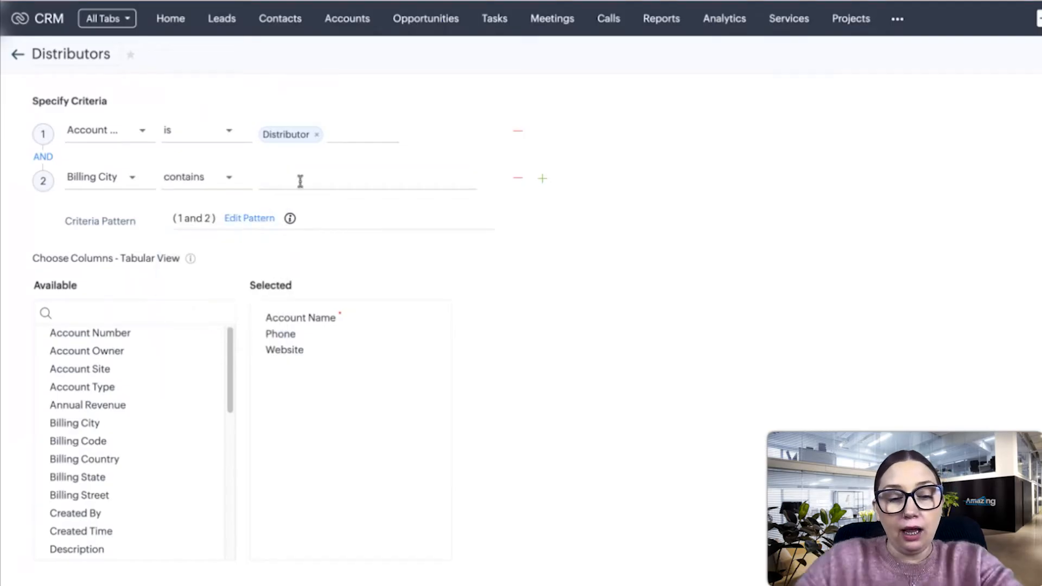
{"action": "left_click", "coordinate": [301, 179]}
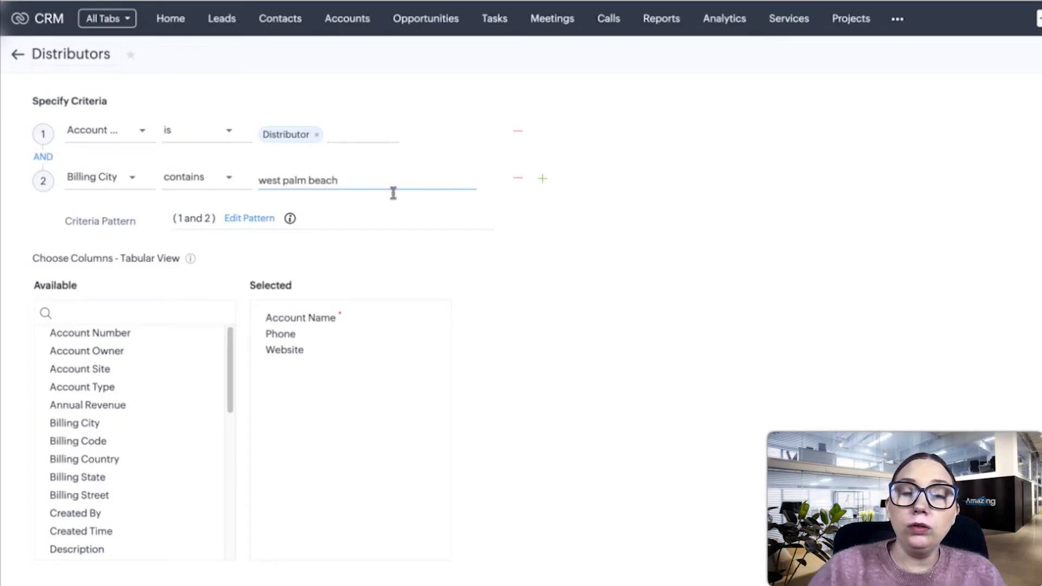
{"action": "left_click", "coordinate": [476, 201]}
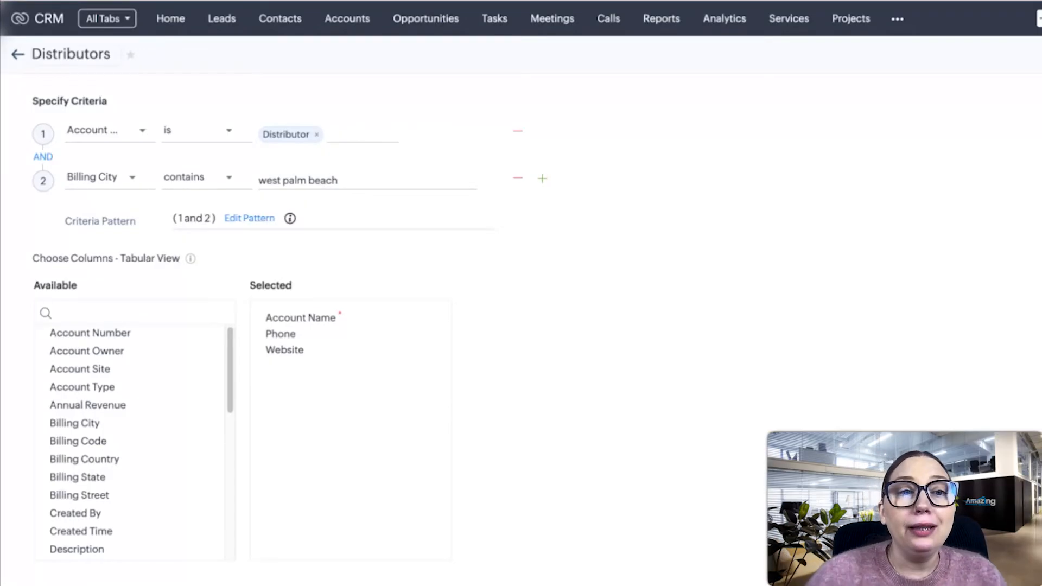
Step: Edit the criteria pattern and save it as (1 and 2), and remove the Billing City criterion
{"action": "left_click", "coordinate": [240, 220]}
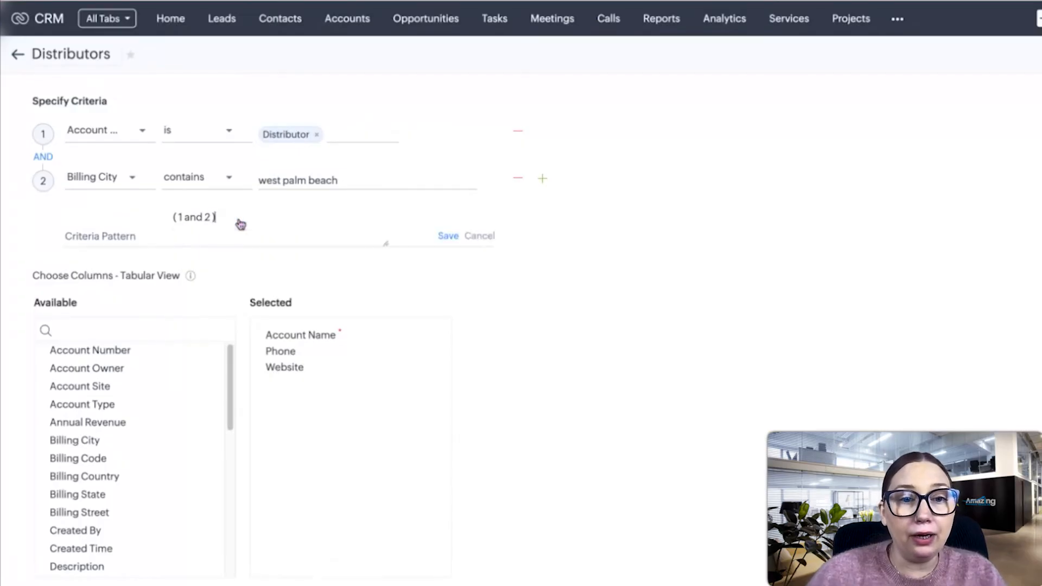
{"action": "double_click", "coordinate": [195, 220]}
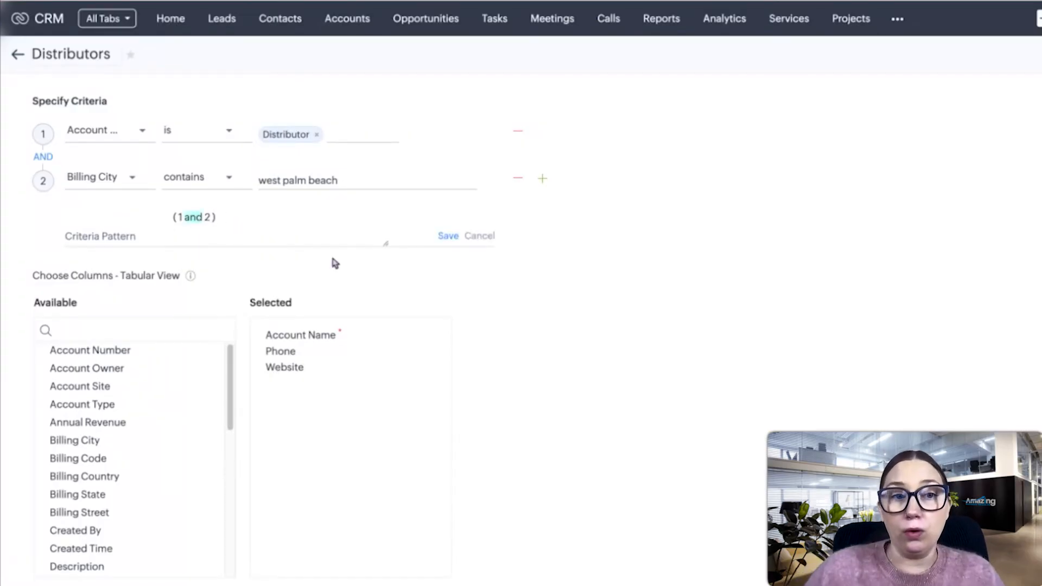
{"action": "type", "text": "or"}
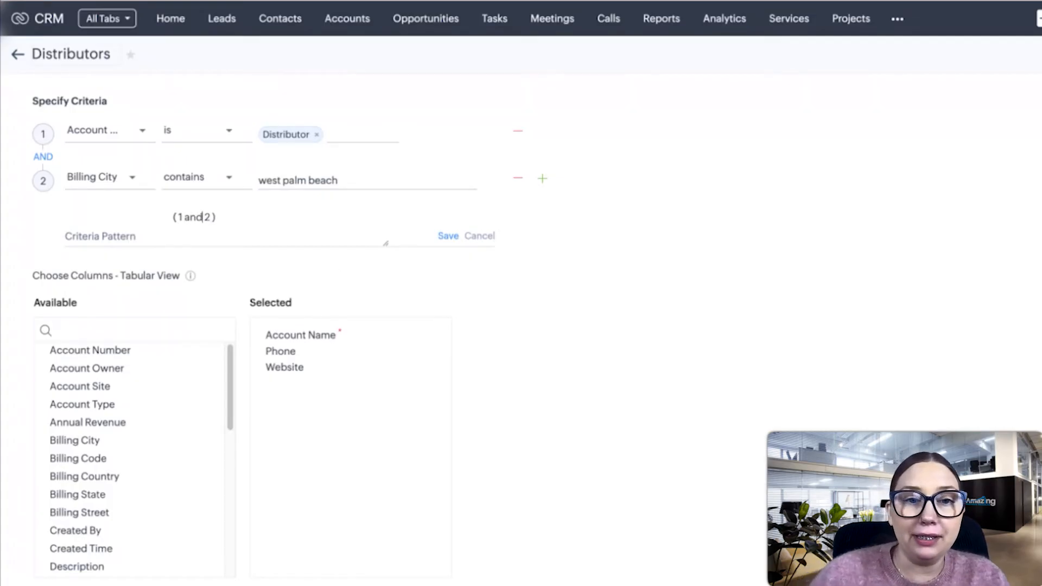
{"action": "left_click", "coordinate": [449, 237]}
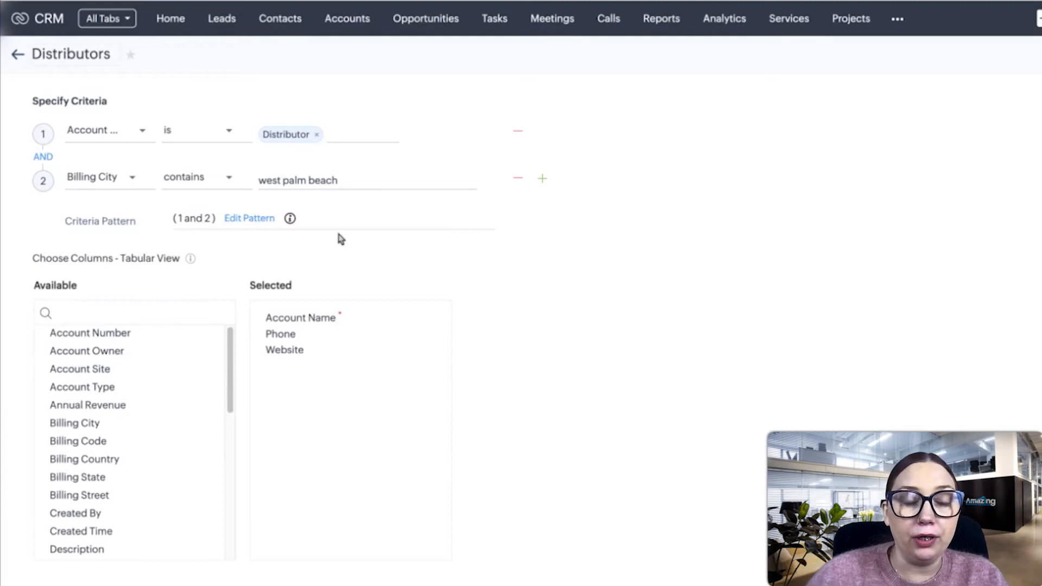
{"action": "left_click", "coordinate": [518, 178]}
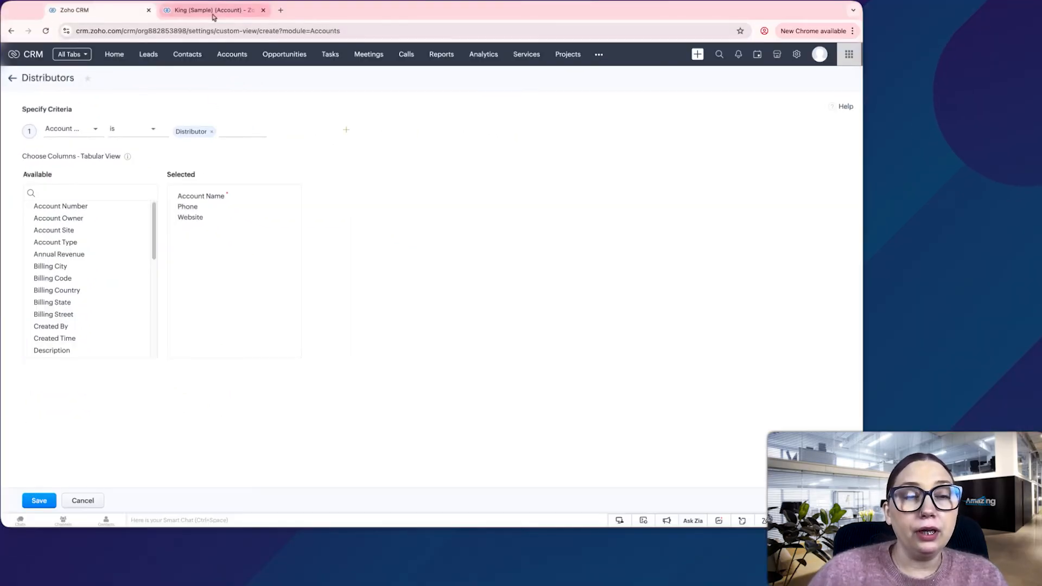
Step: View the accounts list in the other browser tab and return to the Distributors view setup
{"action": "left_click", "coordinate": [214, 13]}
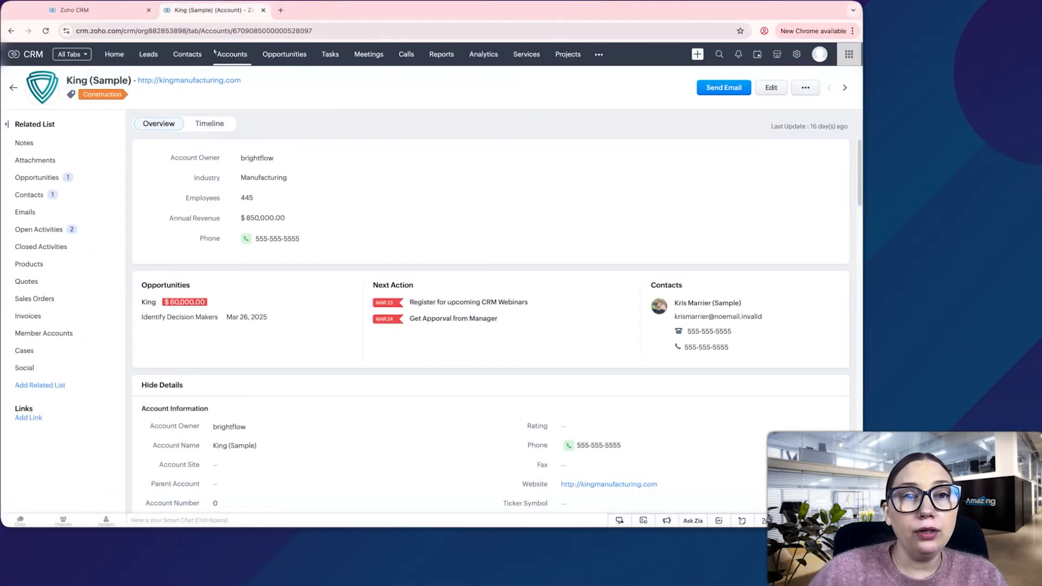
{"action": "left_click", "coordinate": [241, 61]}
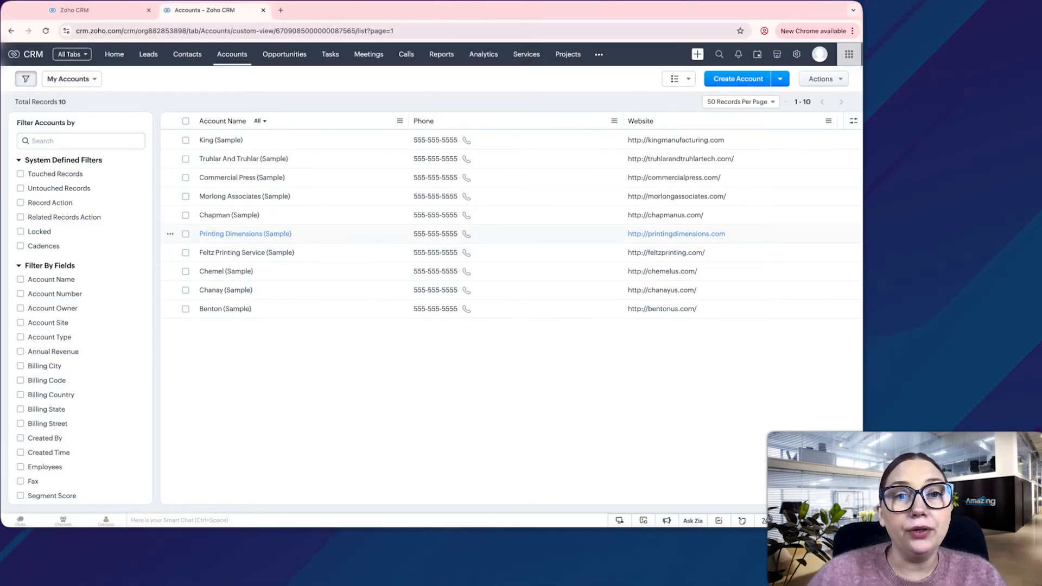
{"action": "left_click", "coordinate": [87, 9]}
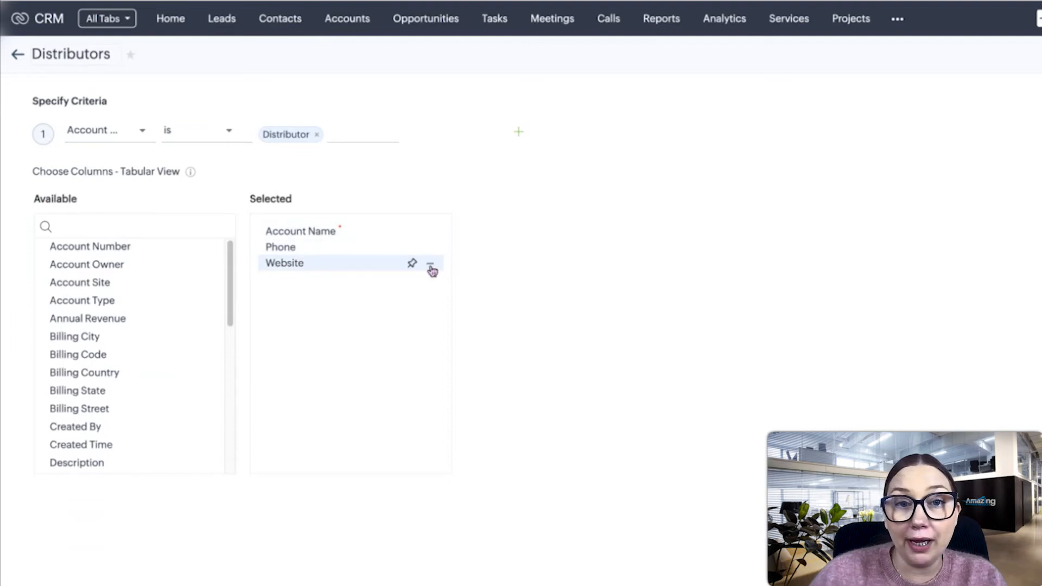
Step: Replace the view's Website column with the Shipping City and Account Type columns, and save the Distributors view
{"action": "left_click", "coordinate": [430, 266]}
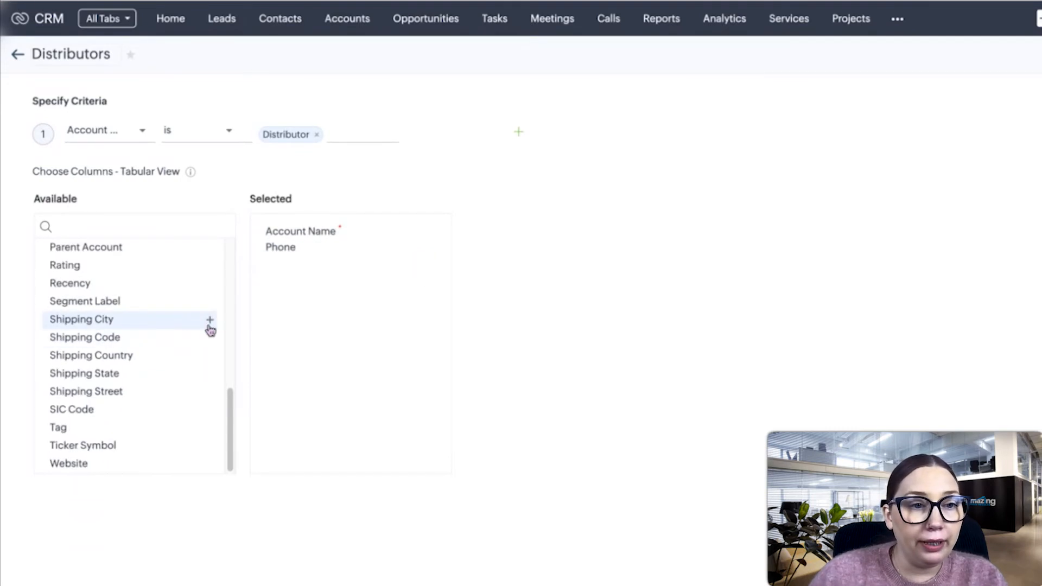
{"action": "left_click", "coordinate": [210, 322]}
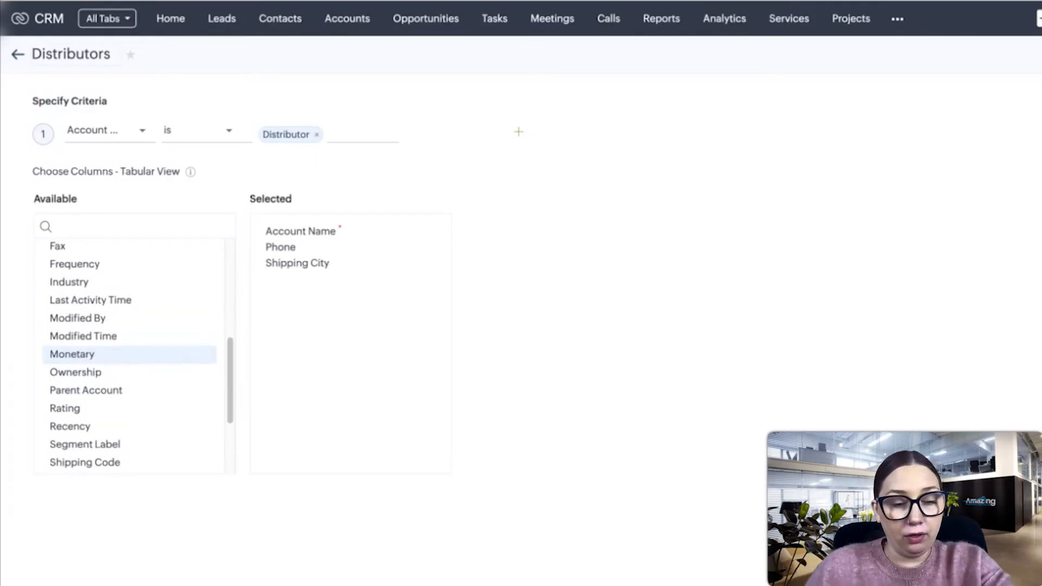
{"action": "type", "text": "account"}
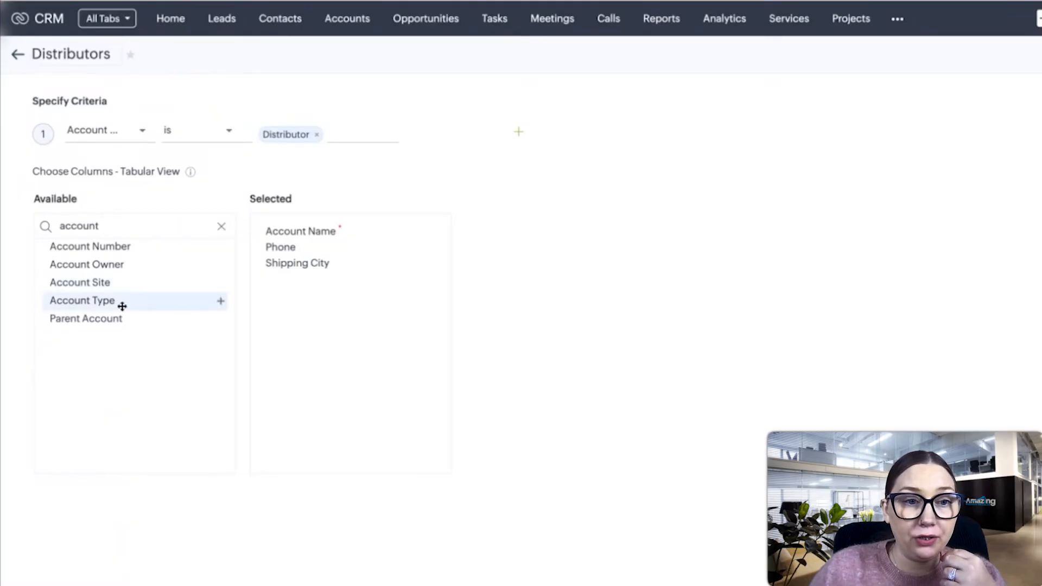
{"action": "left_click", "coordinate": [222, 302]}
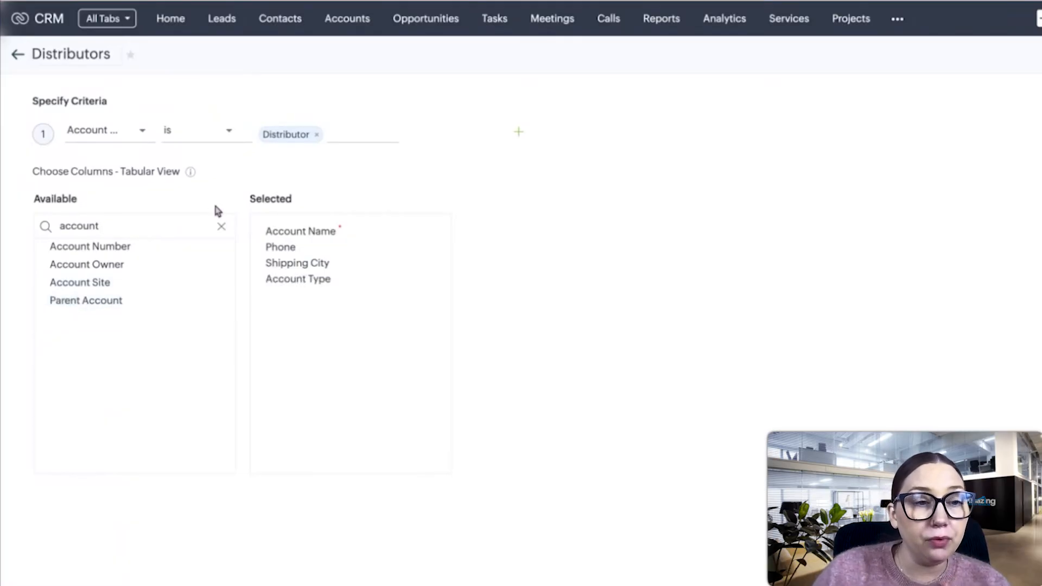
{"action": "left_click", "coordinate": [221, 227]}
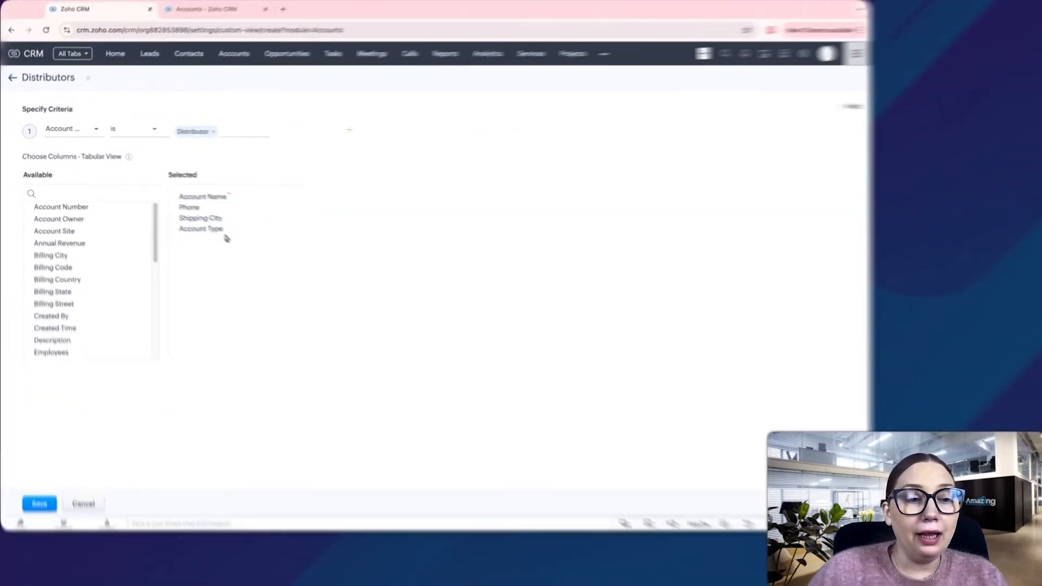
{"action": "left_click", "coordinate": [34, 502]}
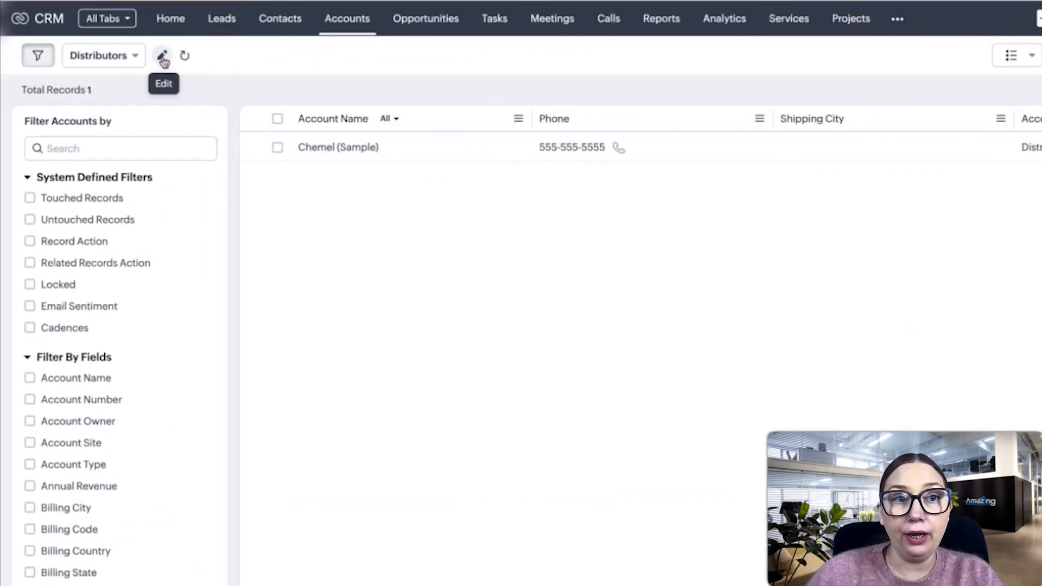
Step: Review the Distributors view's criteria and columns setup and leave it without changes
{"action": "left_click", "coordinate": [162, 58]}
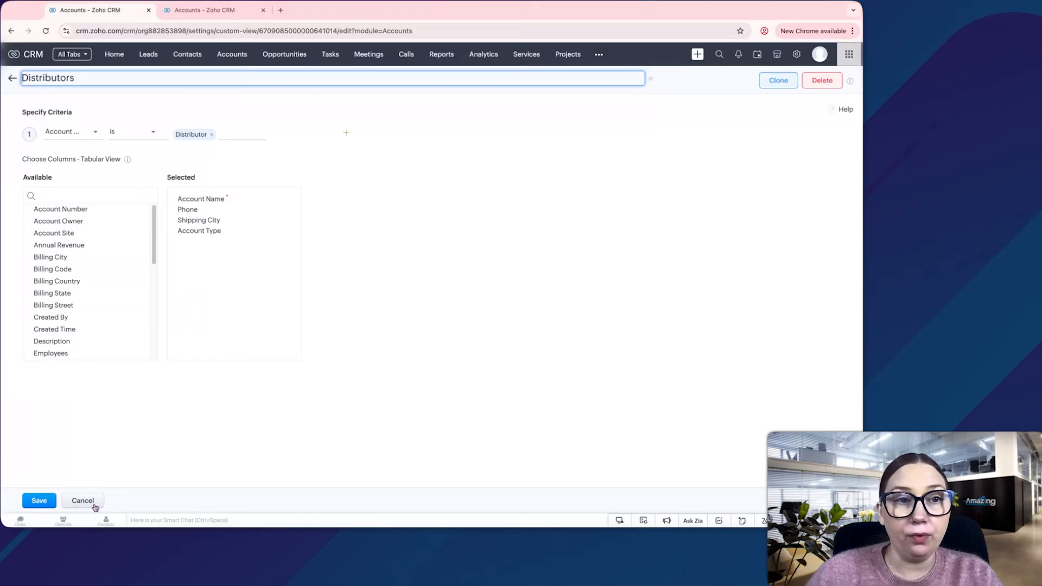
{"action": "left_click", "coordinate": [94, 505]}
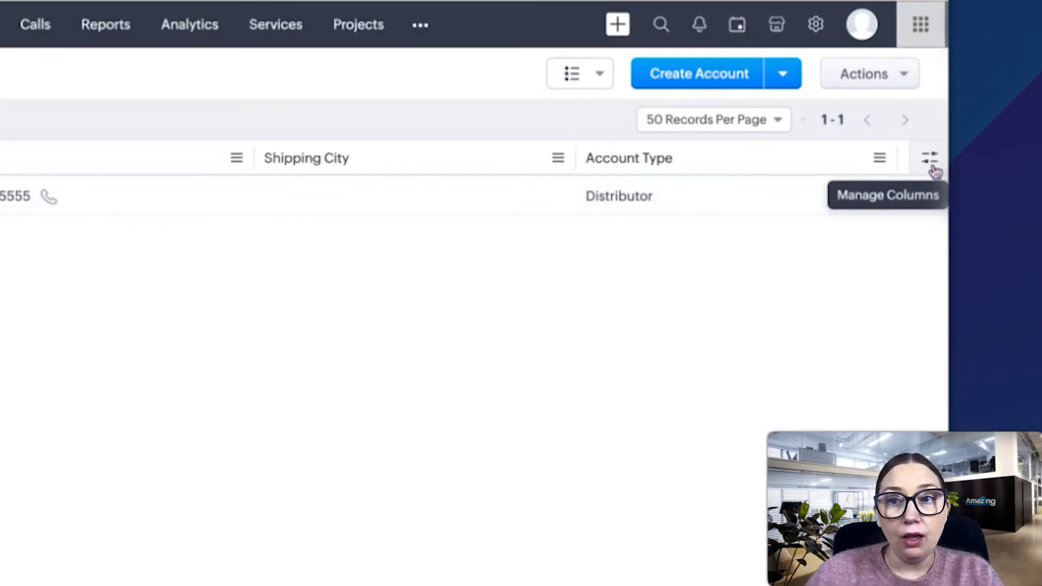
Step: Move the Account Type column directly after Account Name in the Distributors list and save the column order
{"action": "left_click", "coordinate": [933, 168]}
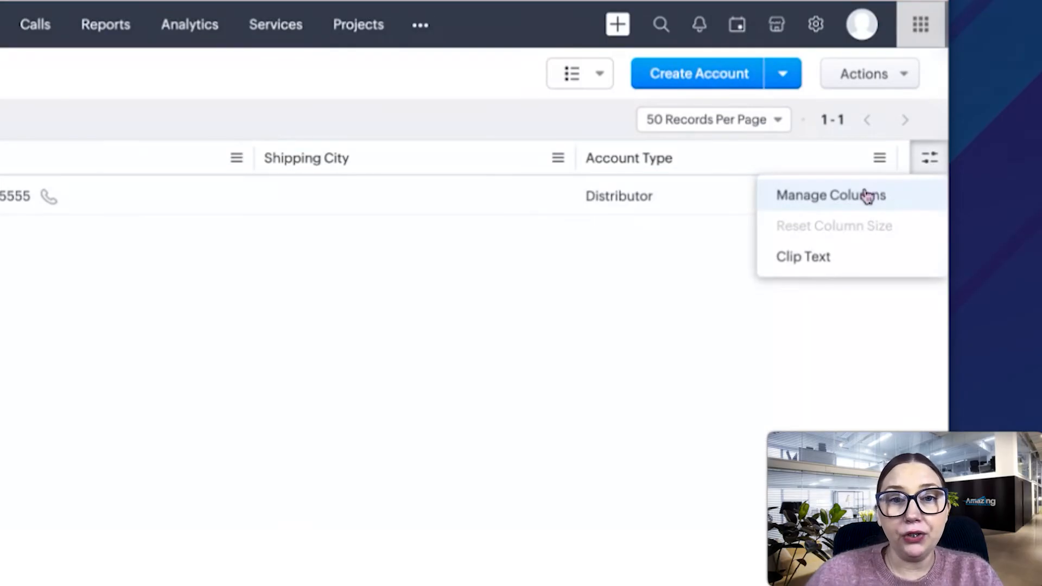
{"action": "left_click", "coordinate": [867, 197]}
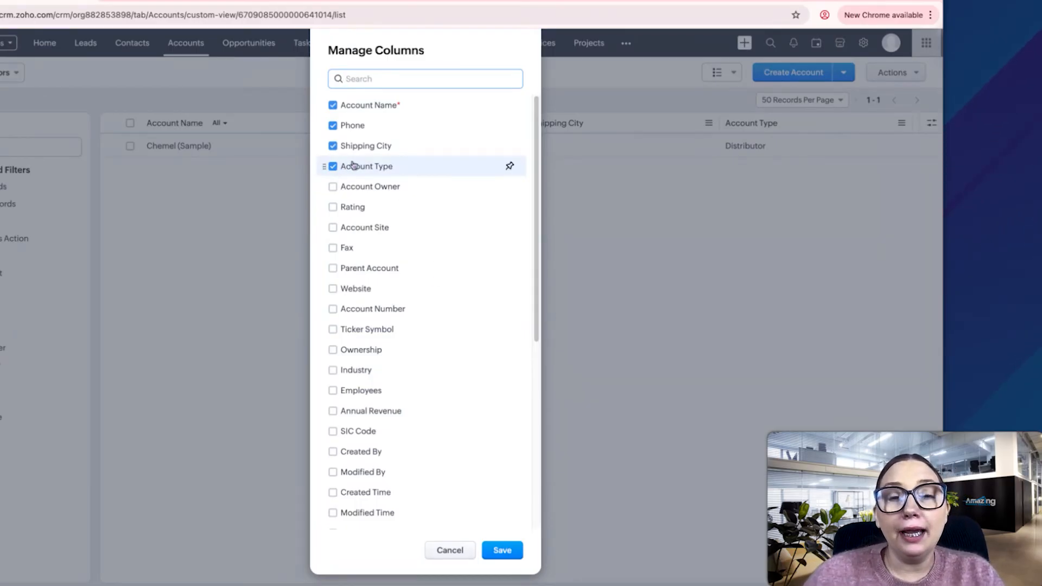
{"action": "left_click_drag", "start_coordinate": [326, 167], "coordinate": [325, 125]}
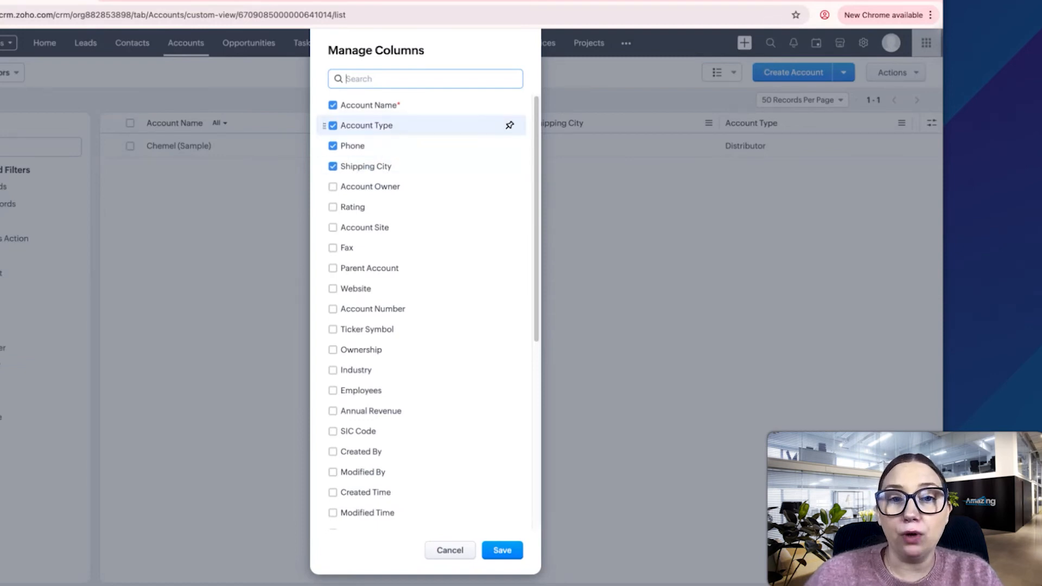
{"action": "left_click", "coordinate": [333, 228]}
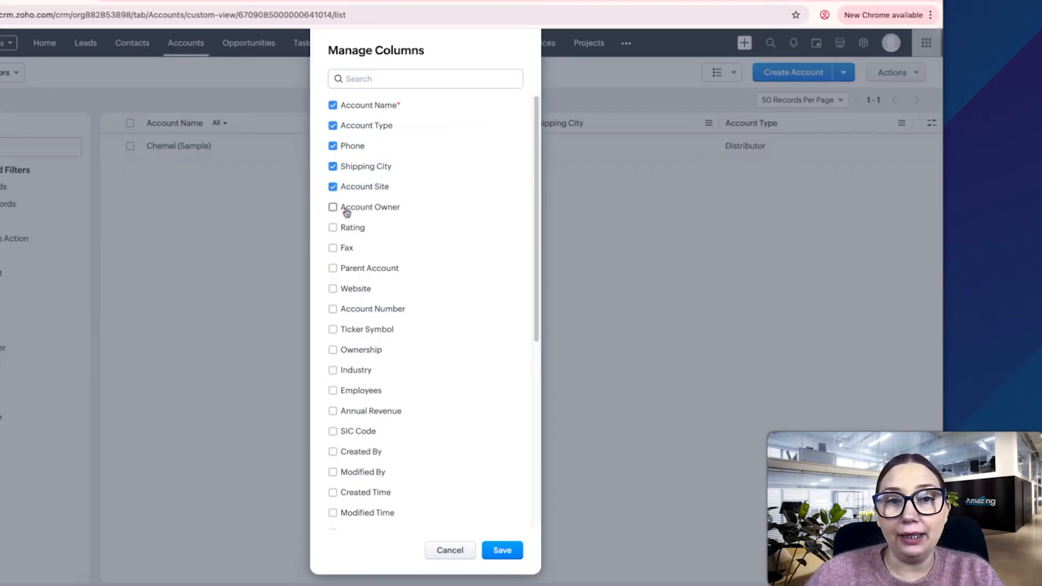
{"action": "left_click", "coordinate": [333, 187]}
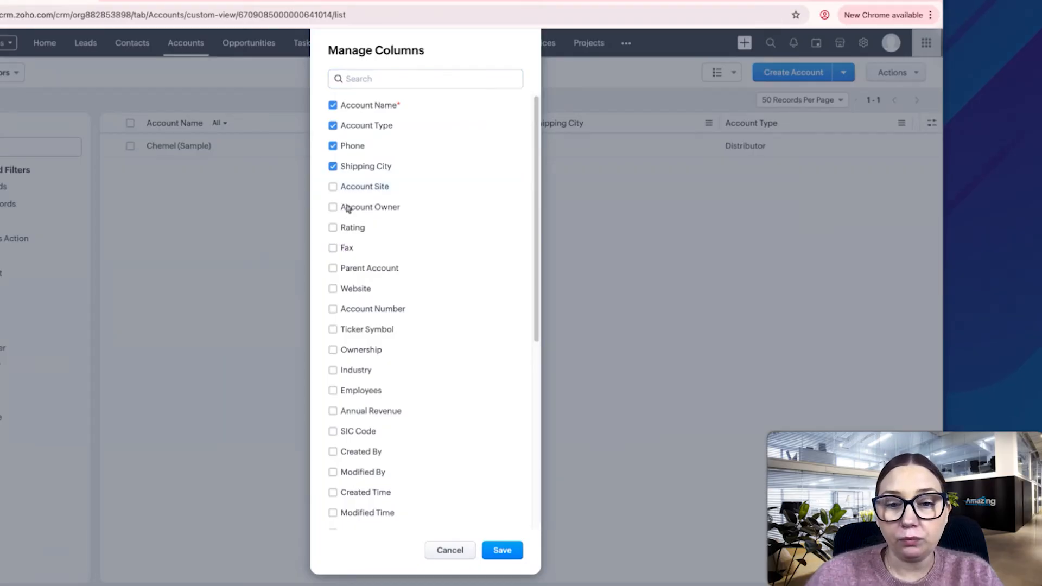
{"action": "left_click", "coordinate": [503, 551]}
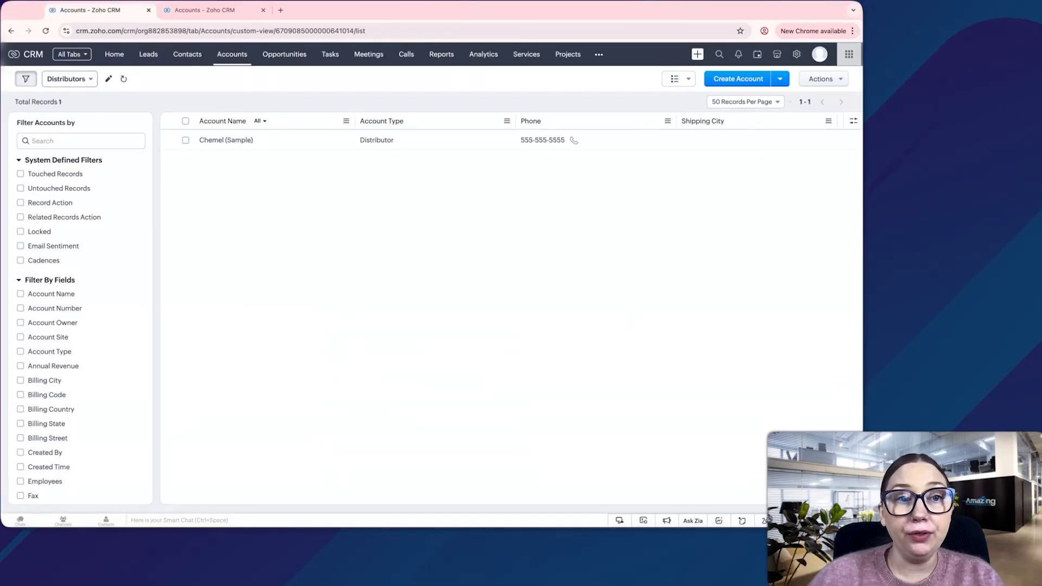
Step: Look through the list of available account views
{"action": "left_click", "coordinate": [89, 86]}
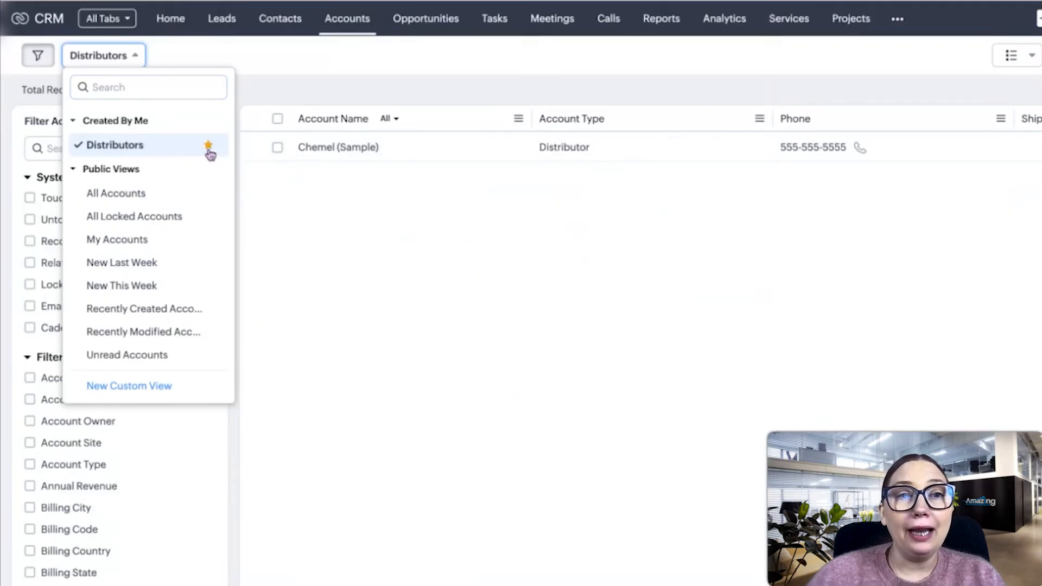
{"action": "left_click", "coordinate": [335, 266]}
Step: Go to the Contacts module and switch its list to the My Contacts view
{"action": "left_click", "coordinate": [130, 54]}
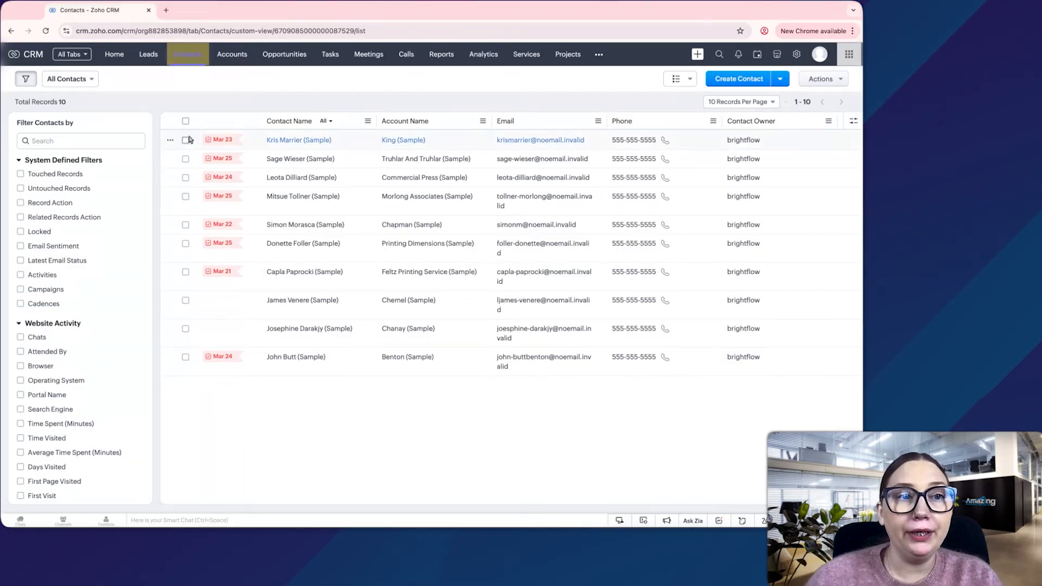
{"action": "left_click", "coordinate": [72, 82]}
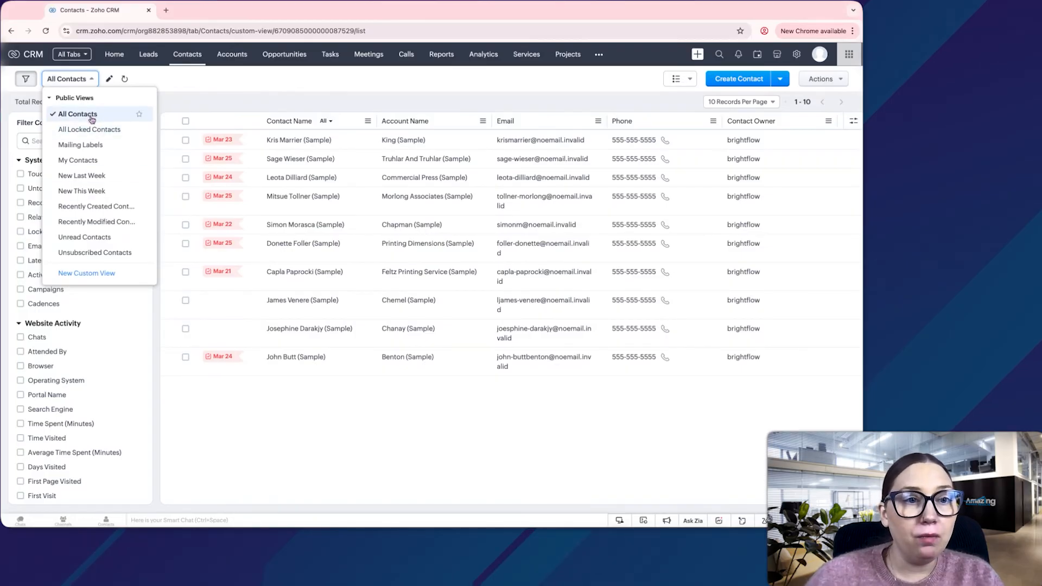
{"action": "left_click", "coordinate": [91, 164]}
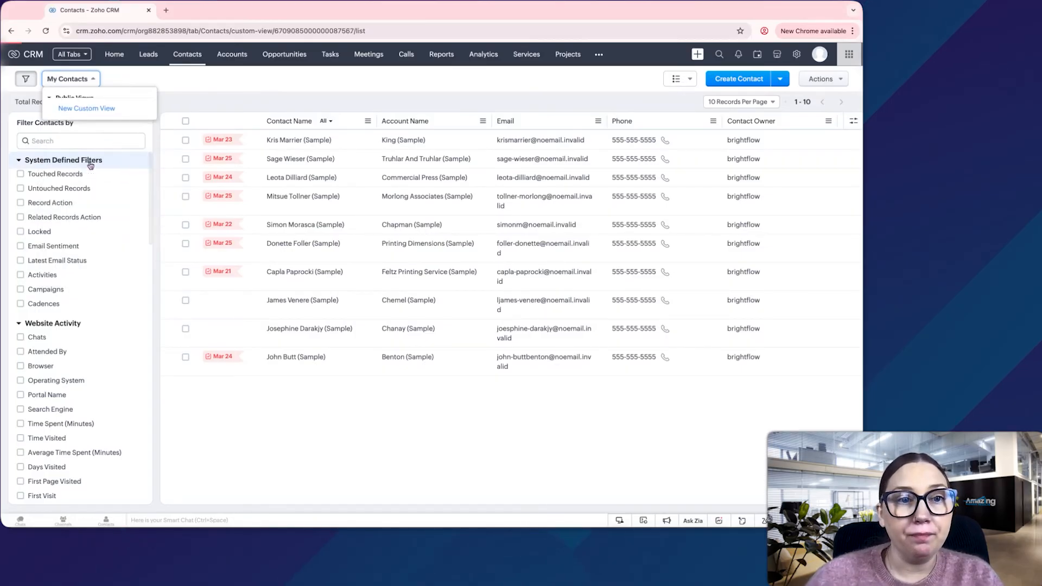
Step: Select all listed contacts, and start a mass email to them with the template choice open
{"action": "left_click", "coordinate": [185, 122]}
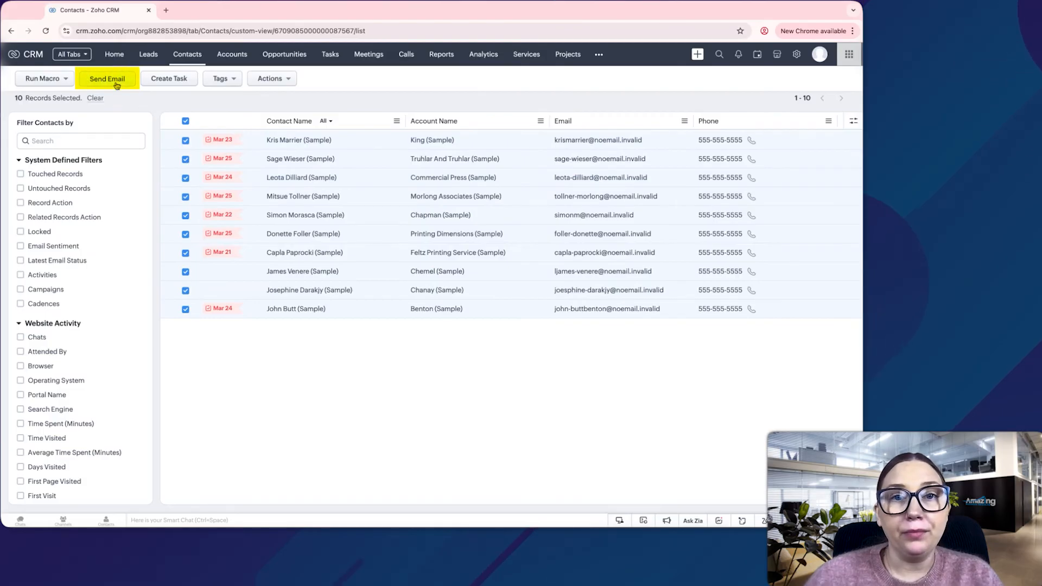
{"action": "left_click", "coordinate": [115, 81]}
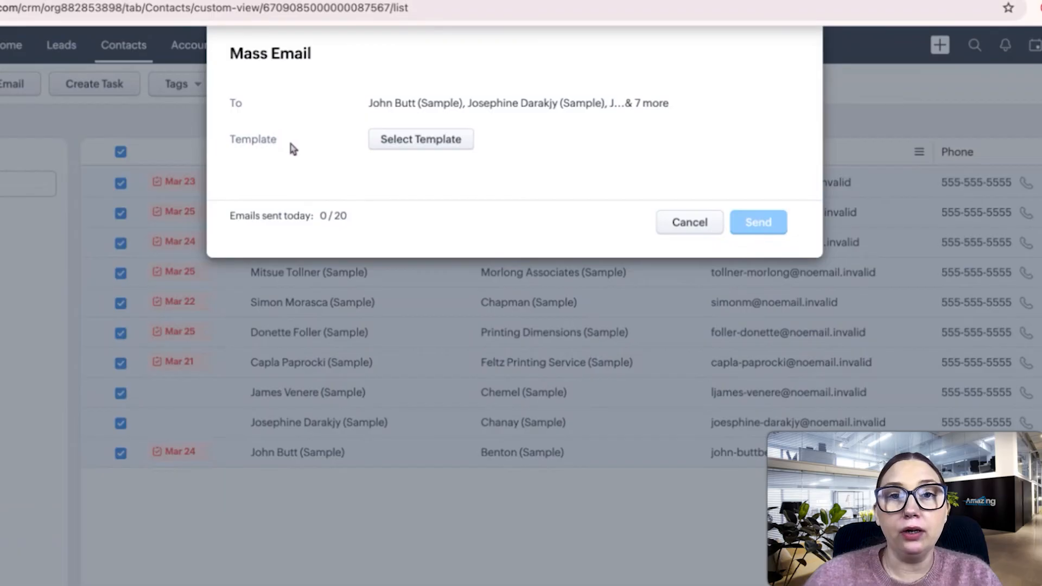
{"action": "left_click", "coordinate": [459, 143]}
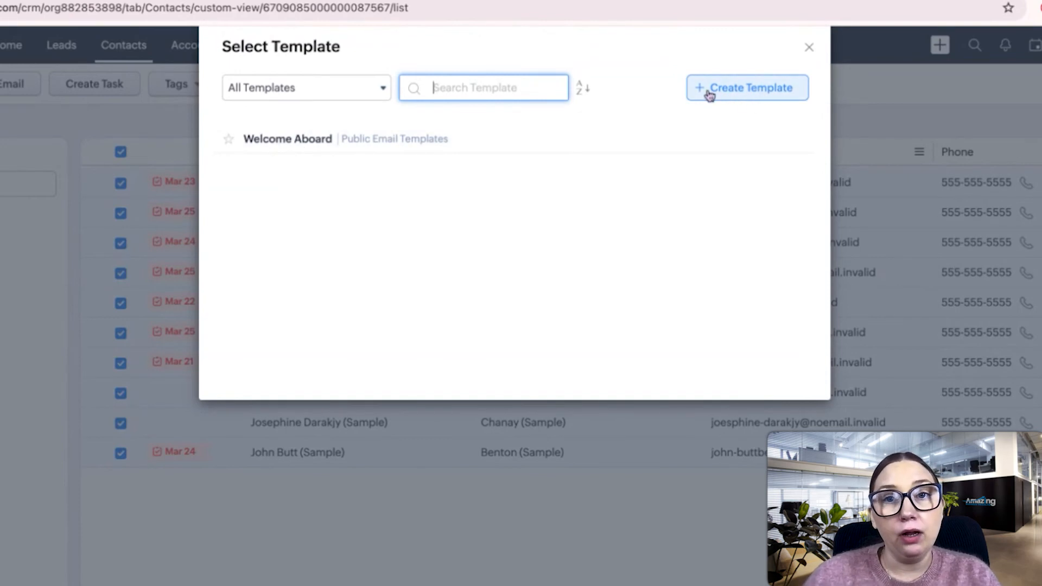
Step: View the gallery for creating a new email template, and return to the refreshed template selection
{"action": "left_click", "coordinate": [746, 101]}
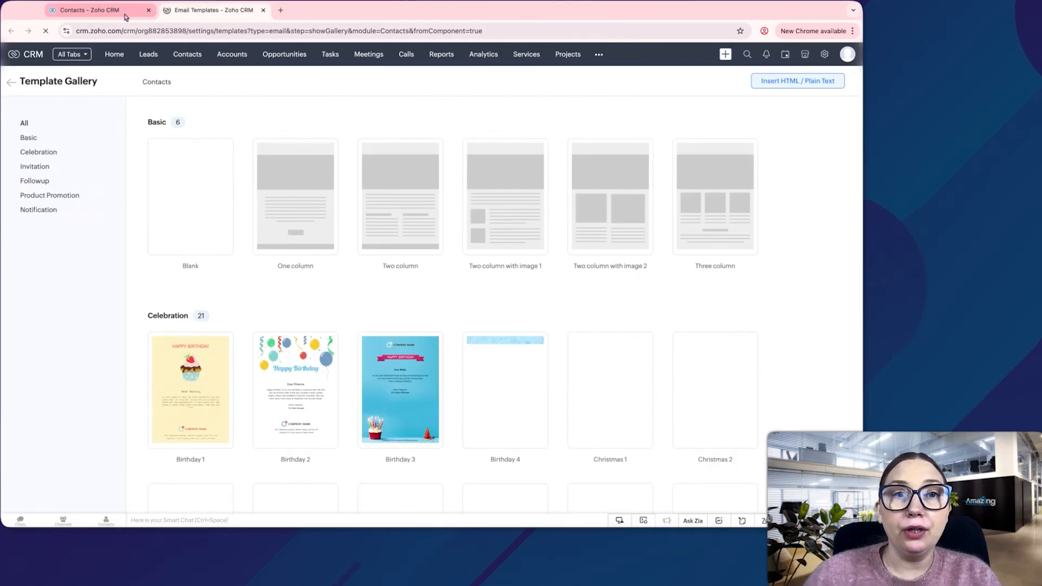
{"action": "left_click", "coordinate": [90, 9]}
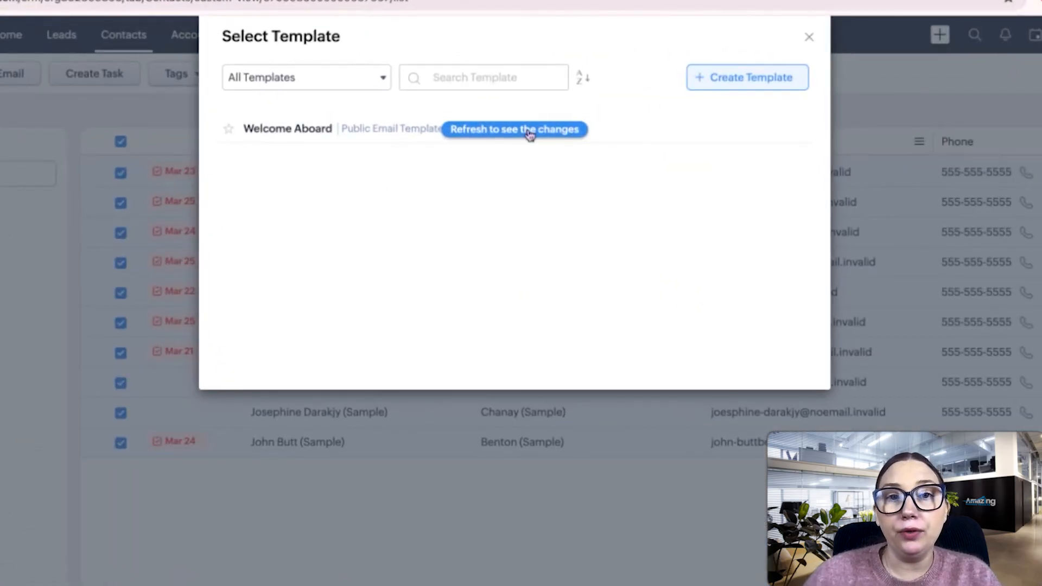
{"action": "left_click", "coordinate": [530, 133]}
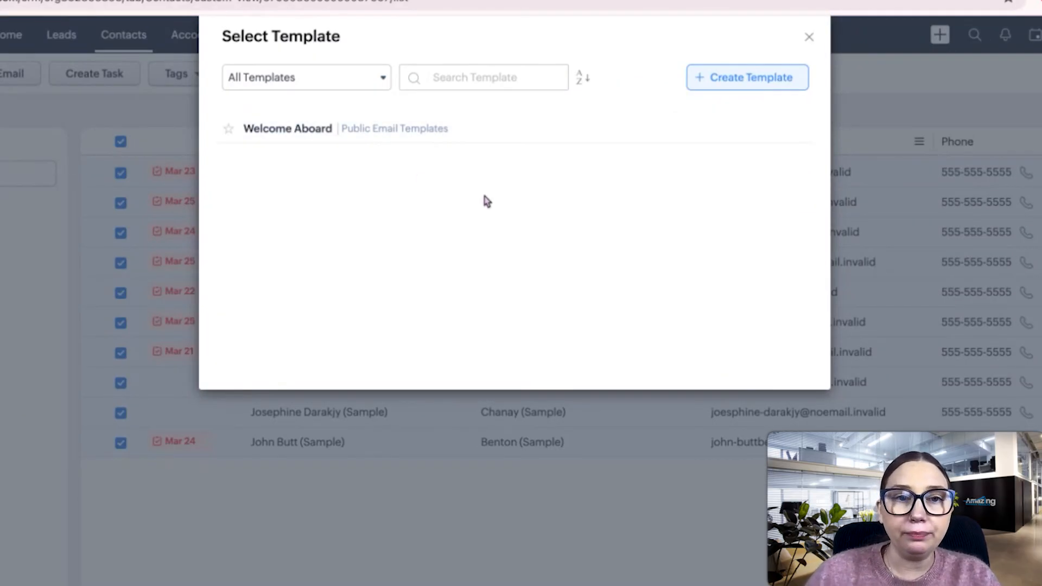
Step: Choose the Welcome Aboard template for the mass email
{"action": "mouse_move", "coordinate": [305, 141]}
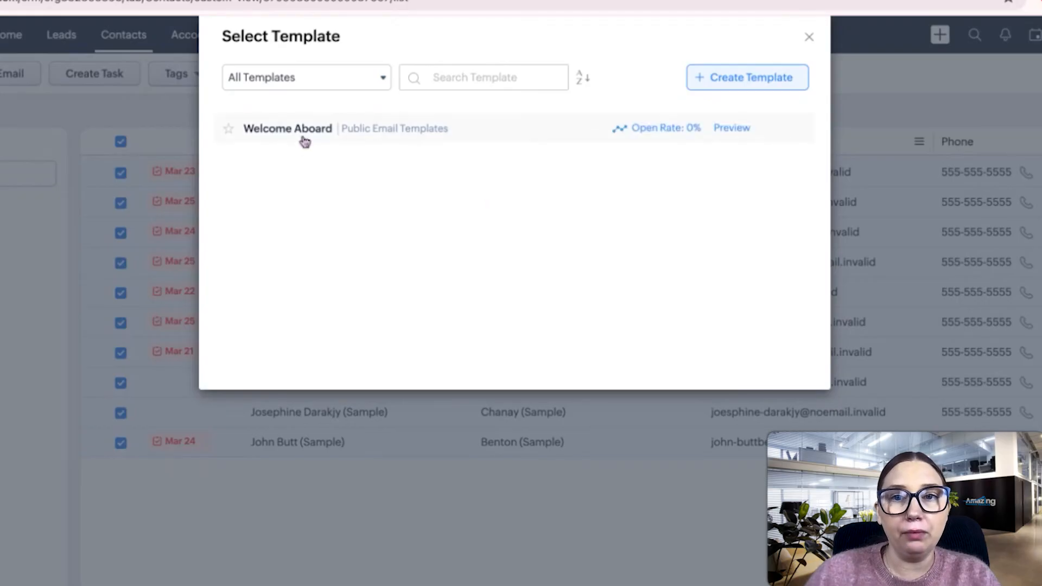
{"action": "left_click", "coordinate": [306, 141]}
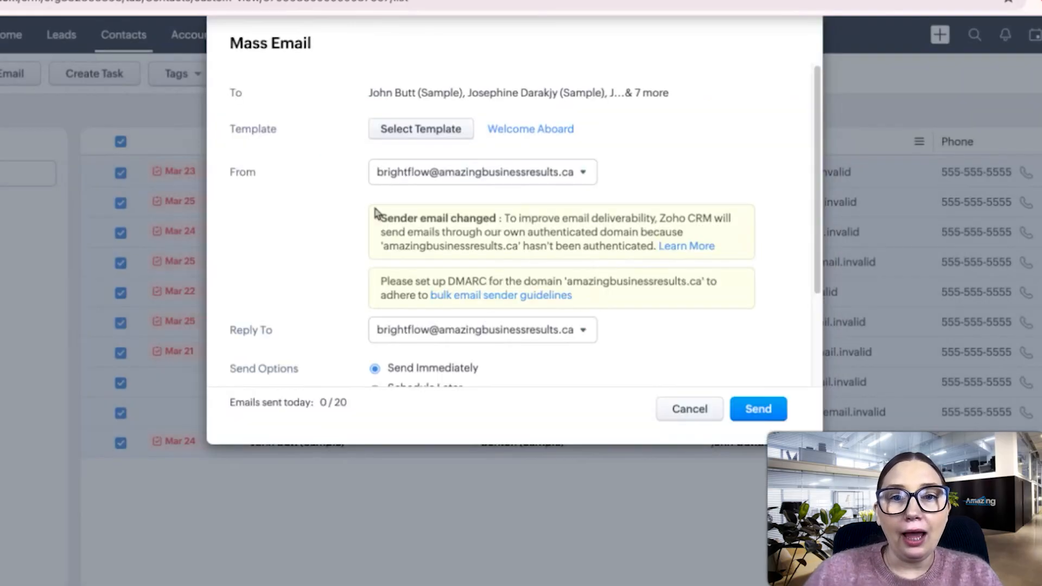
Step: Review the sender and Reply To address options of the mass email without changing them
{"action": "scroll", "coordinate": [551, 286], "scroll_direction": "down", "scroll_amount": 1}
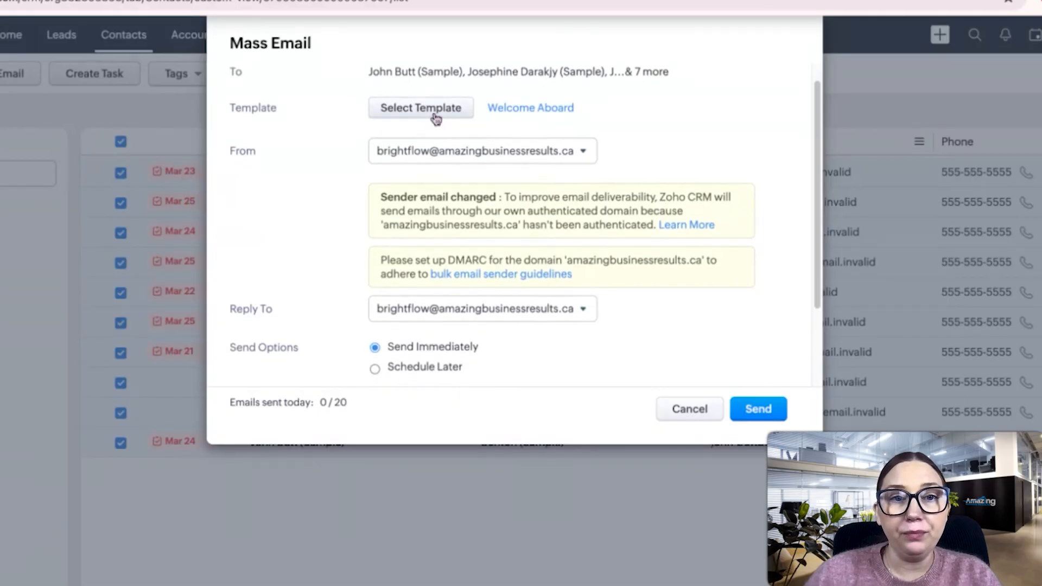
{"action": "left_click", "coordinate": [458, 155]}
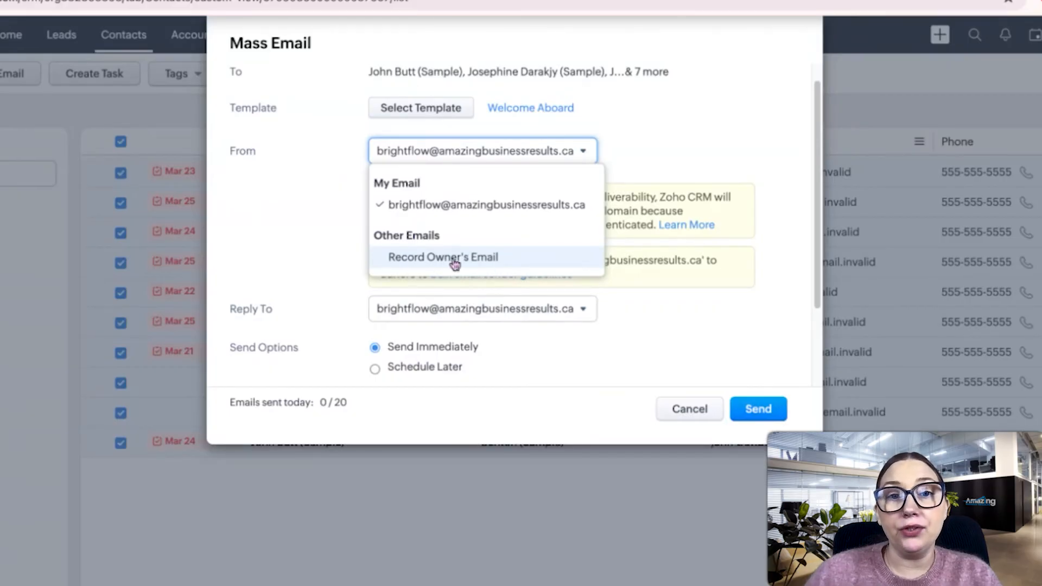
{"action": "left_click", "coordinate": [350, 222]}
{"action": "scroll", "coordinate": [437, 272], "scroll_direction": "down", "scroll_amount": 2}
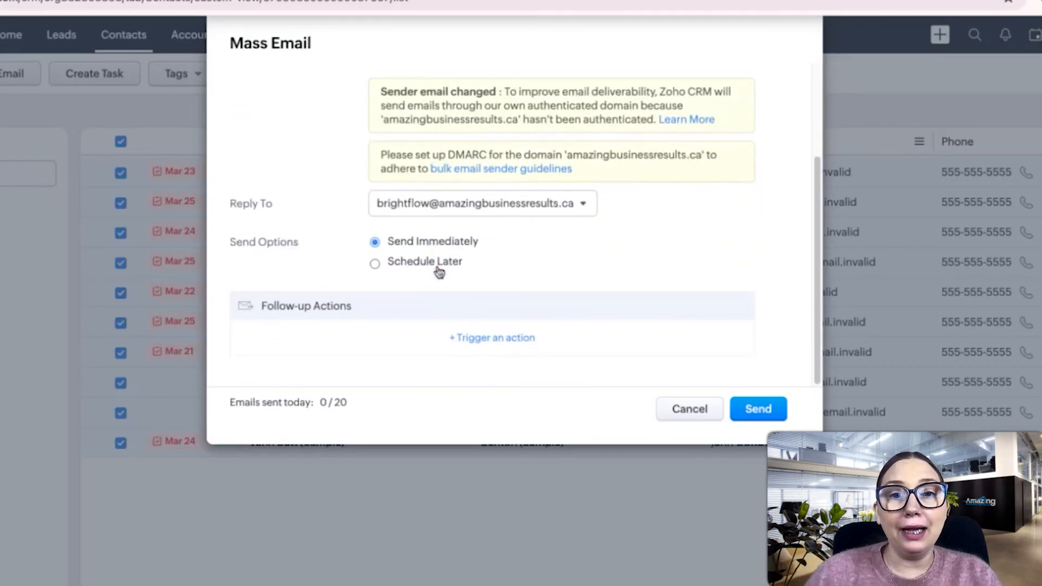
{"action": "left_click", "coordinate": [481, 215]}
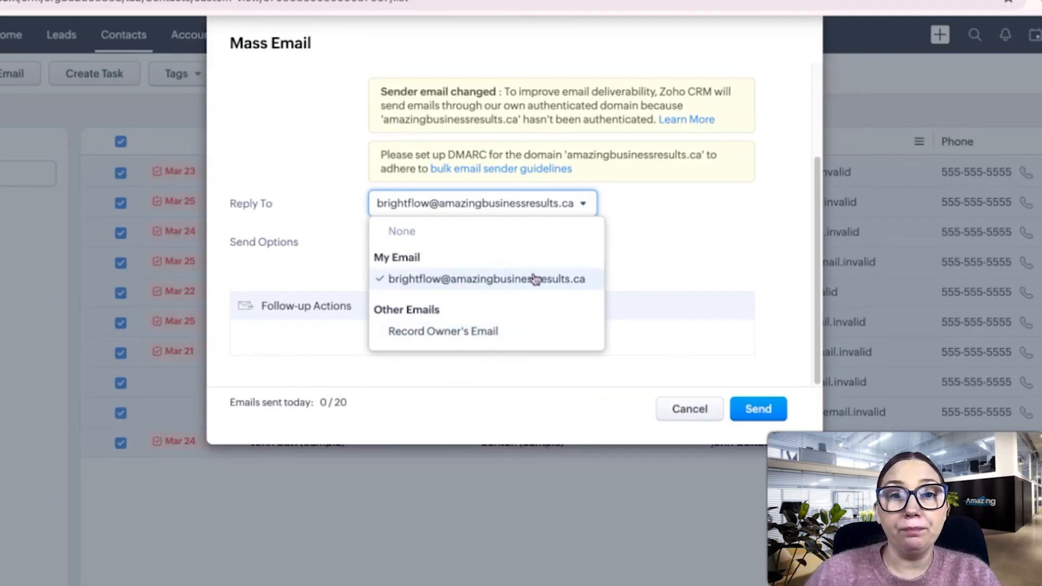
{"action": "left_click", "coordinate": [665, 243]}
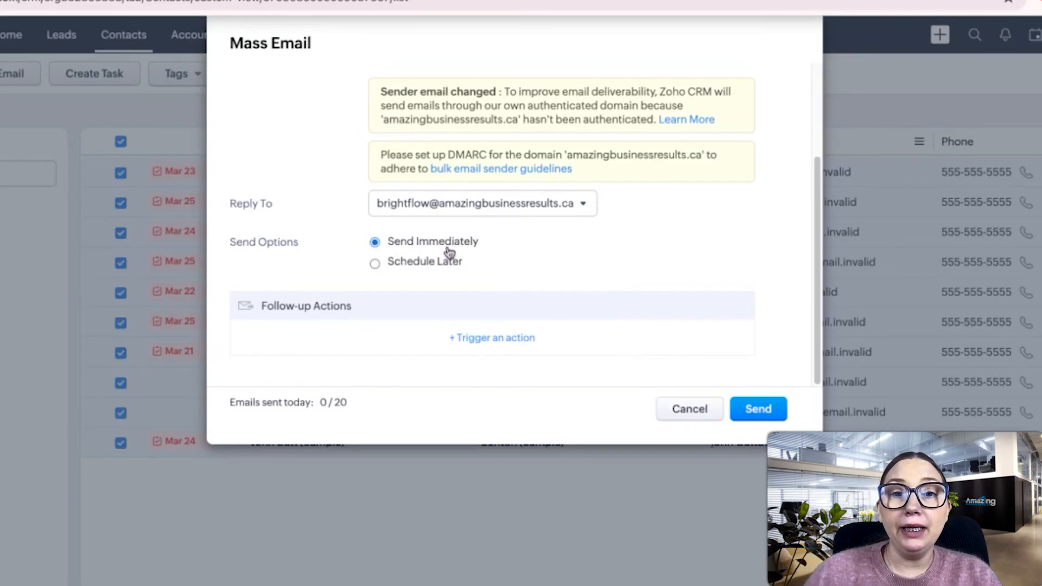
Step: Set the mass email's send option to Schedule Later
{"action": "left_click", "coordinate": [419, 263]}
{"action": "scroll", "coordinate": [471, 302], "scroll_direction": "down", "scroll_amount": 1}
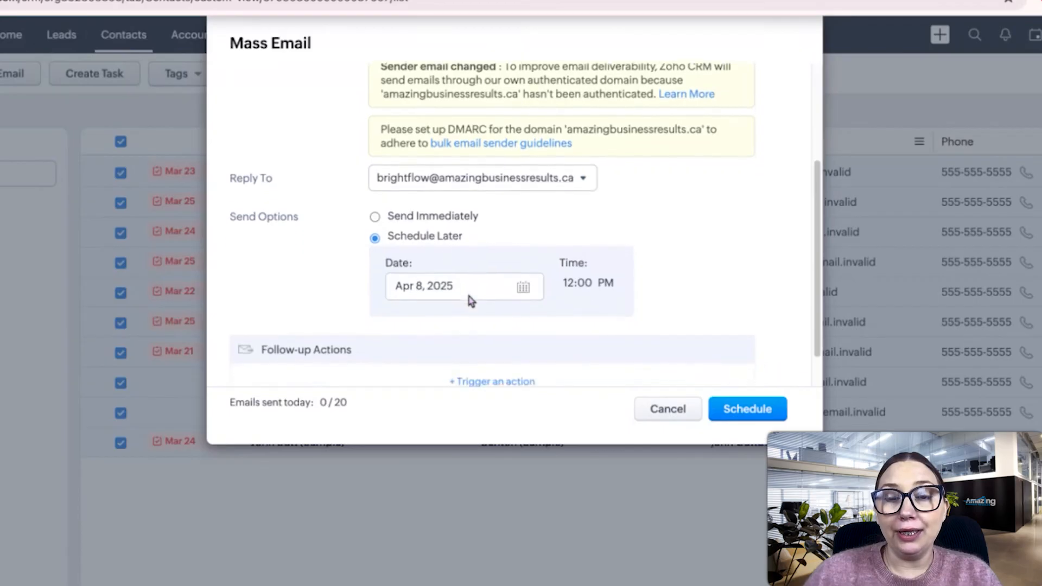
Step: Add a follow-up trigger to the mass email for when the email is opened
{"action": "scroll", "coordinate": [472, 302], "scroll_direction": "down", "scroll_amount": 1}
{"action": "scroll", "coordinate": [582, 282], "scroll_direction": "down", "scroll_amount": 1}
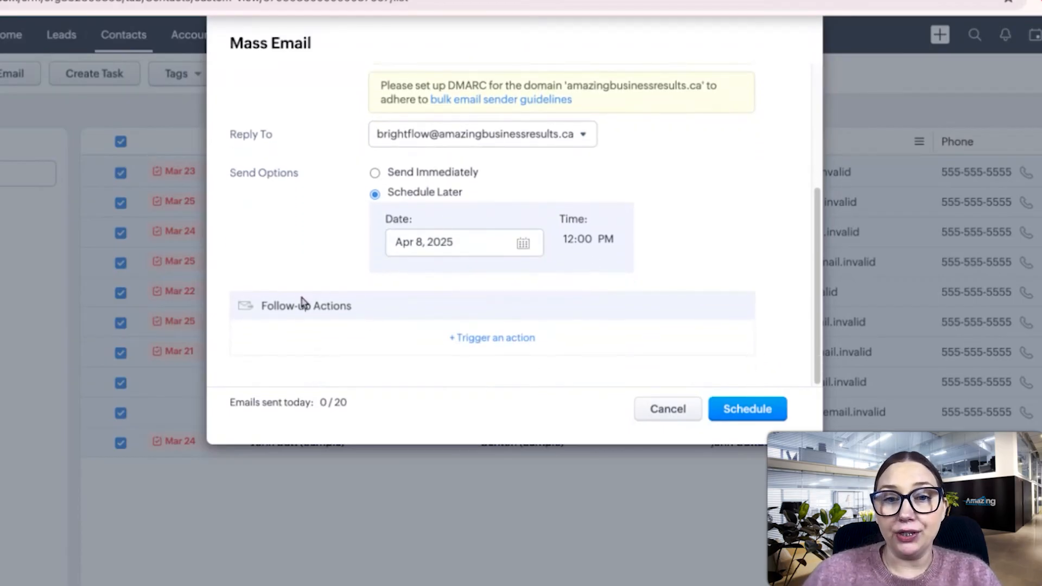
{"action": "left_click", "coordinate": [499, 344]}
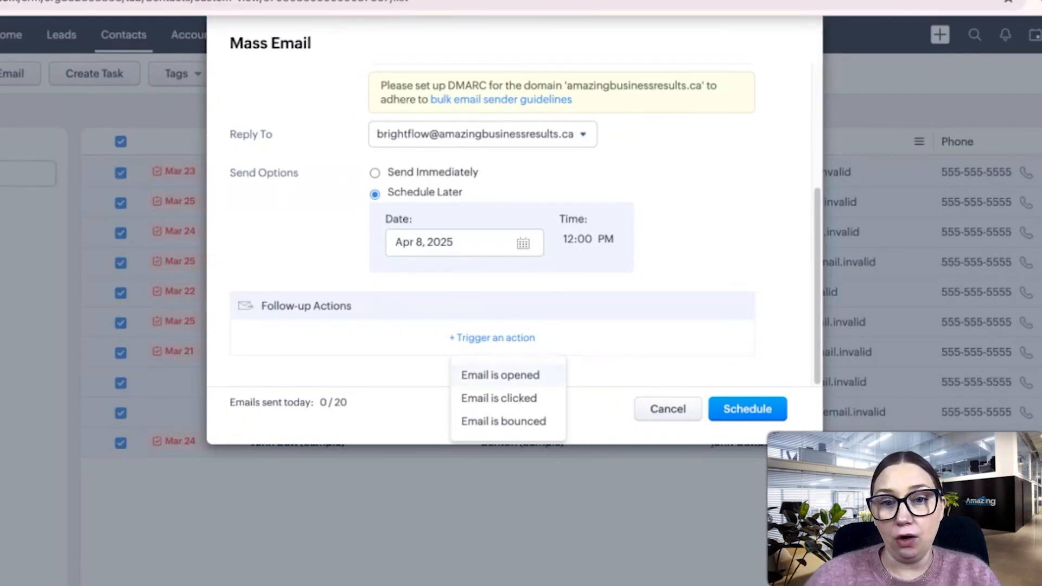
{"action": "left_click", "coordinate": [500, 375]}
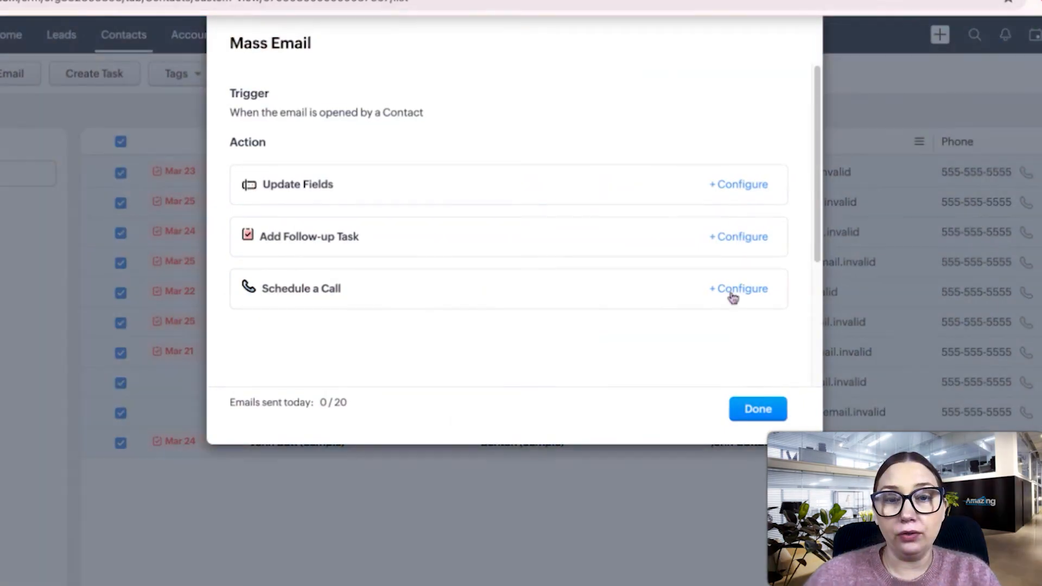
Step: Configure a Schedule a Call action with subject "Call the Contact" and a start time 2 hours after the email is opened
{"action": "left_click", "coordinate": [732, 292]}
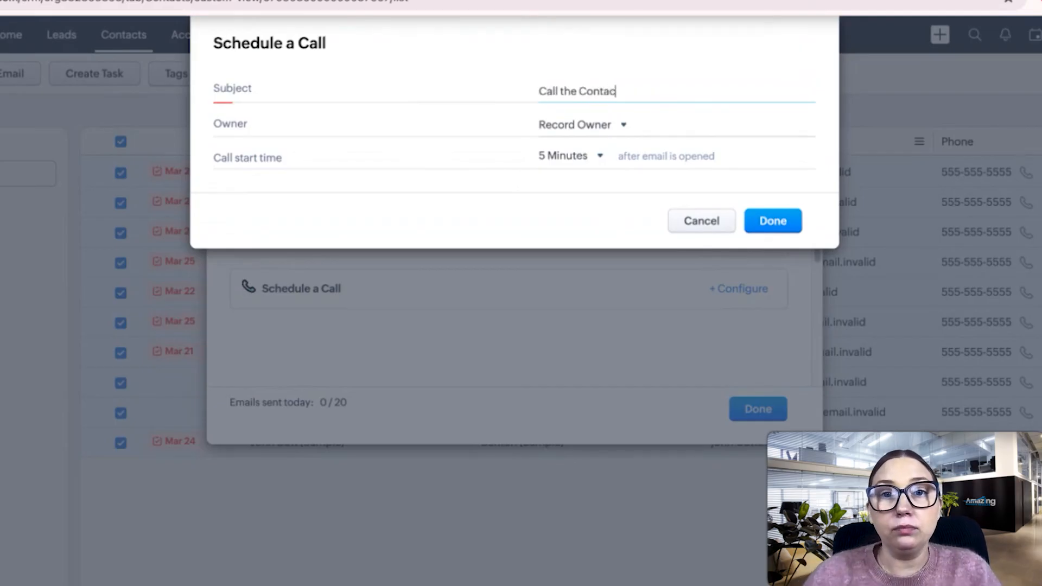
{"action": "left_click", "coordinate": [599, 156]}
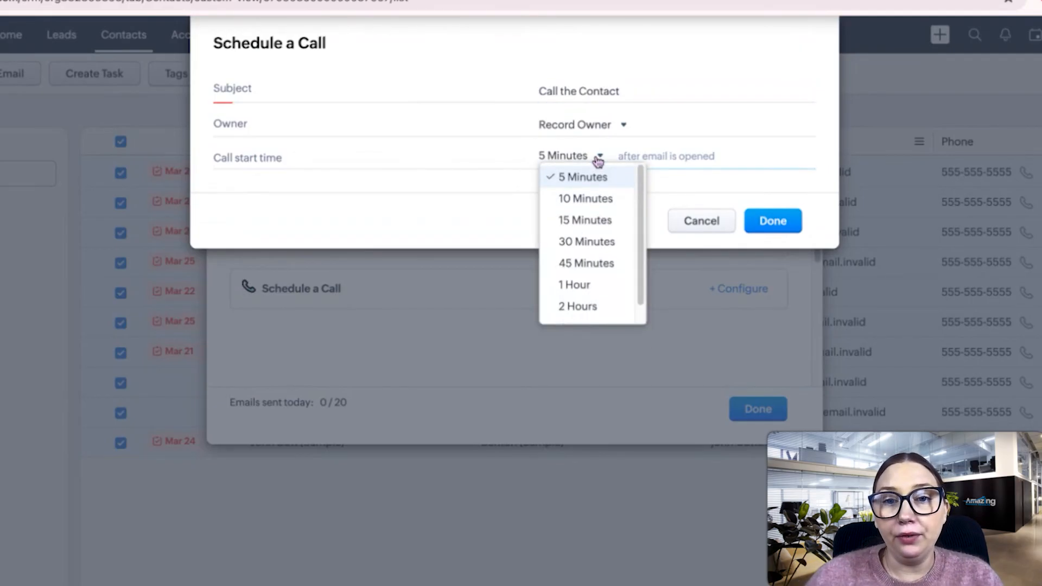
{"action": "scroll", "coordinate": [600, 286], "scroll_direction": "down", "scroll_amount": 1}
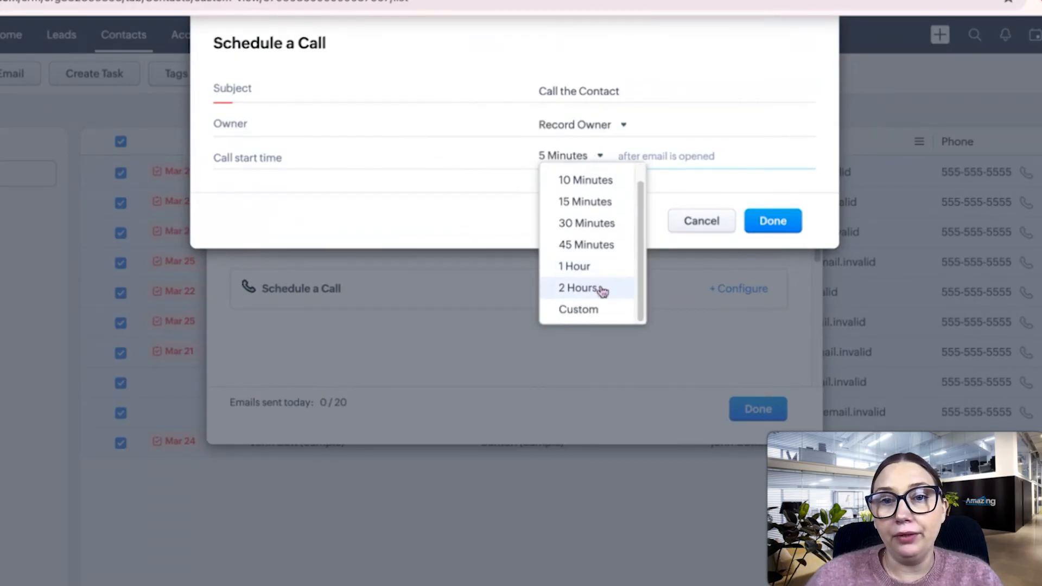
{"action": "left_click", "coordinate": [579, 289]}
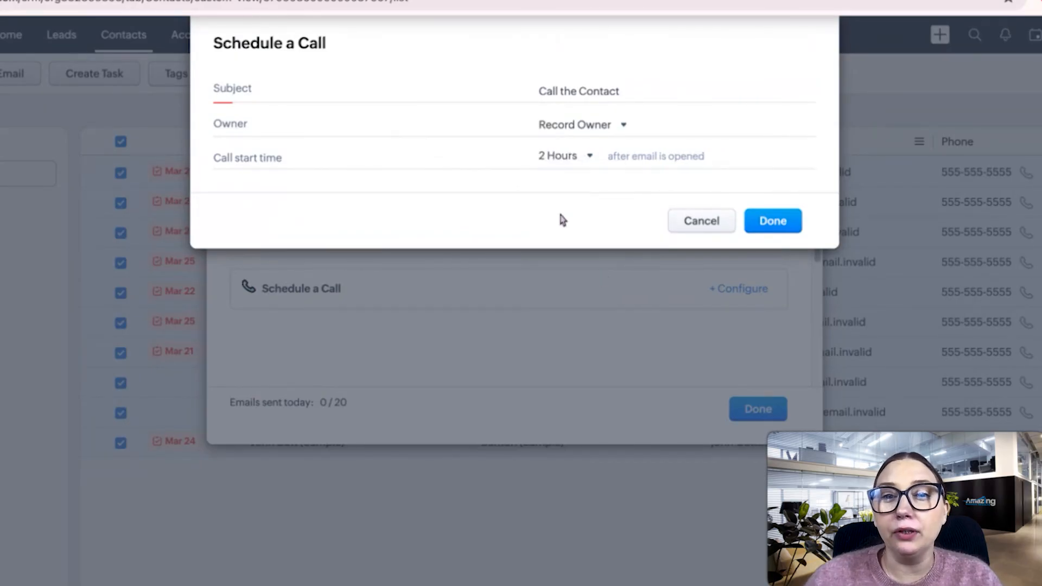
{"action": "left_click", "coordinate": [574, 159]}
{"action": "left_click", "coordinate": [470, 204]}
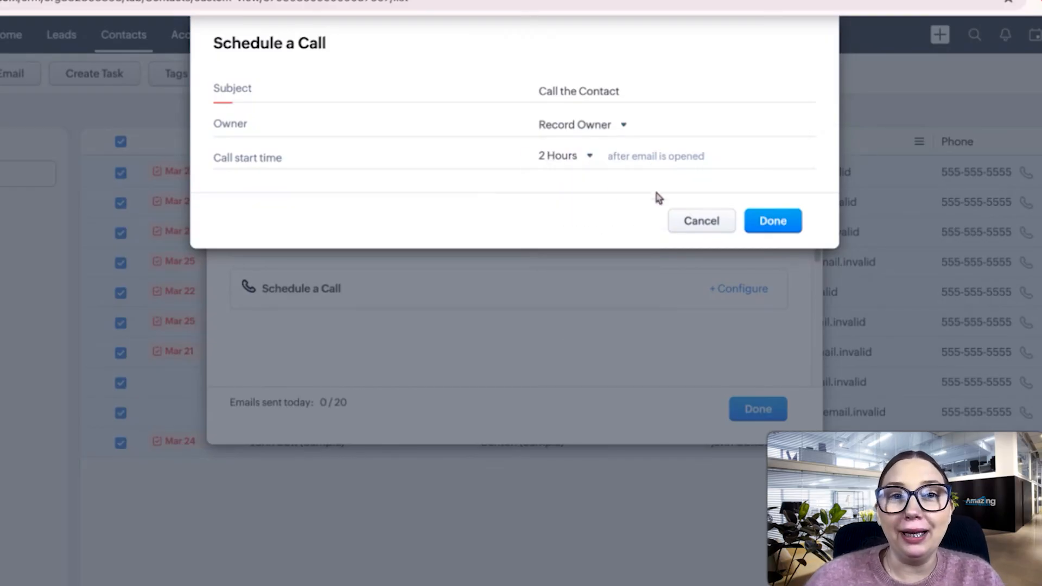
{"action": "left_click", "coordinate": [775, 221]}
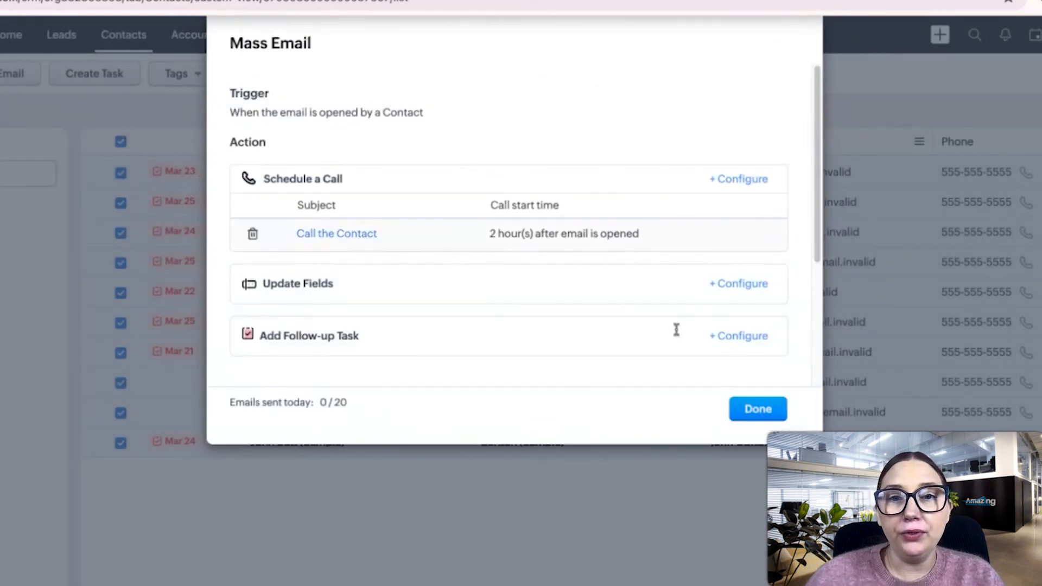
Step: Finish the follow-up action setup and set the mass email to Send Immediately
{"action": "left_click", "coordinate": [774, 414]}
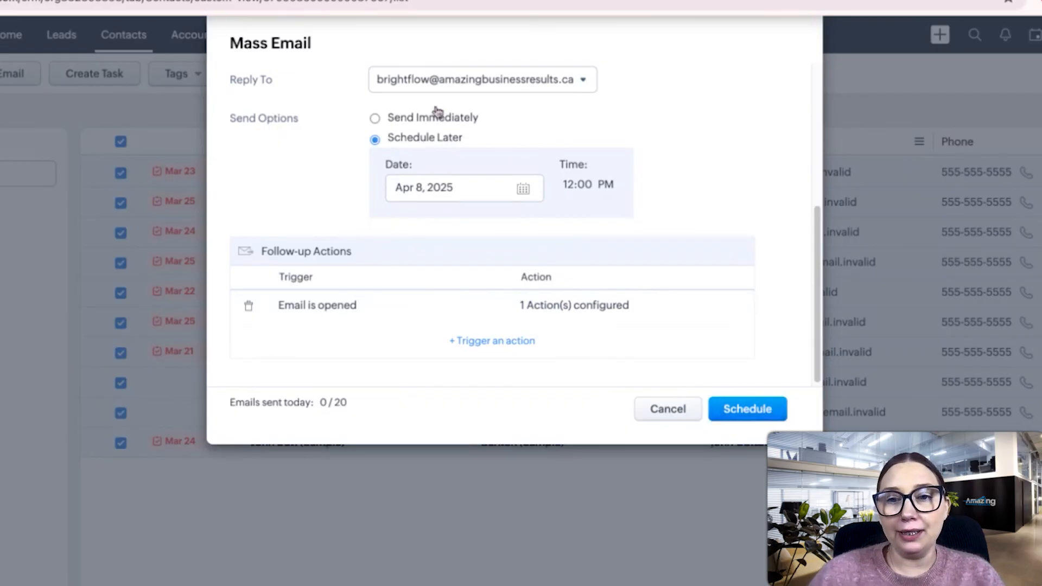
{"action": "left_click", "coordinate": [375, 118]}
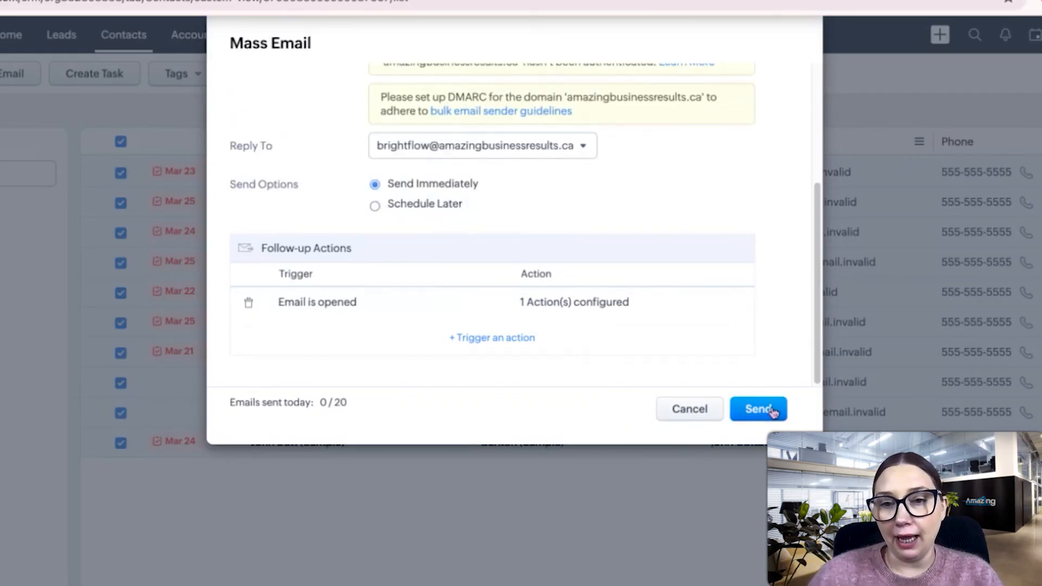